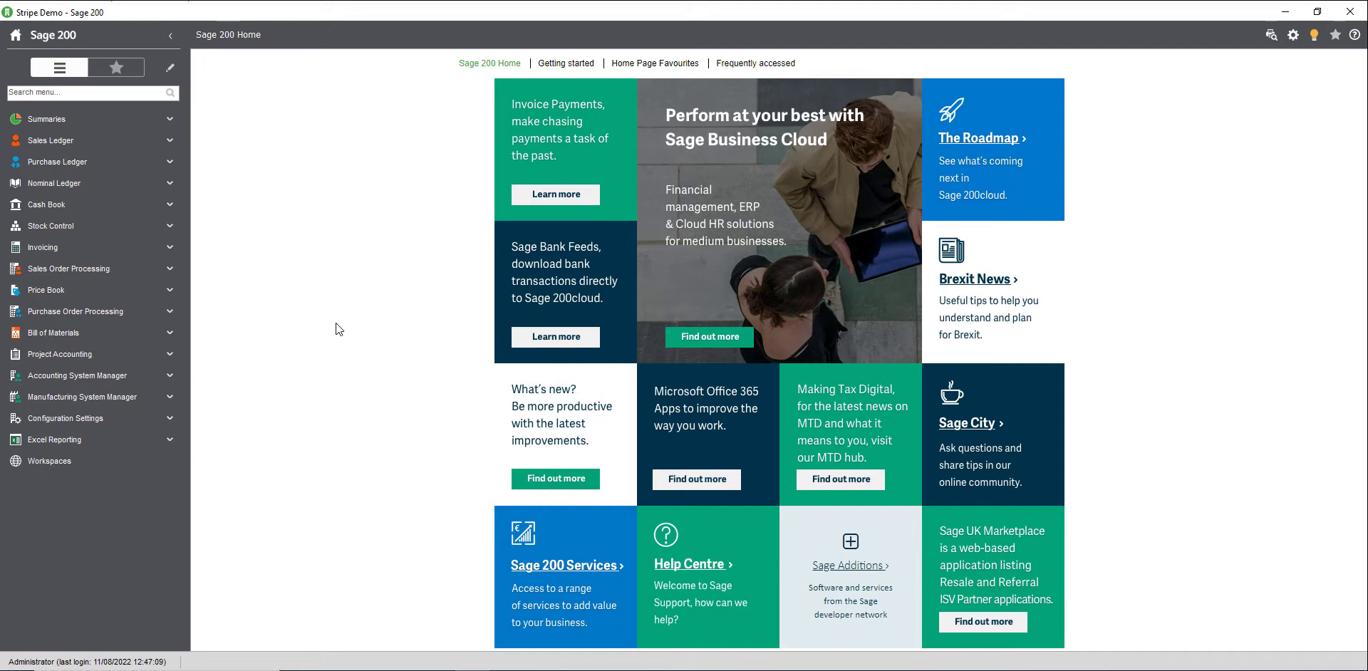
- Sign up for Invoice Payments from the Invoice Payments tab of Cash Book Settings
{"action": "left_click", "coordinate": [142, 206]}
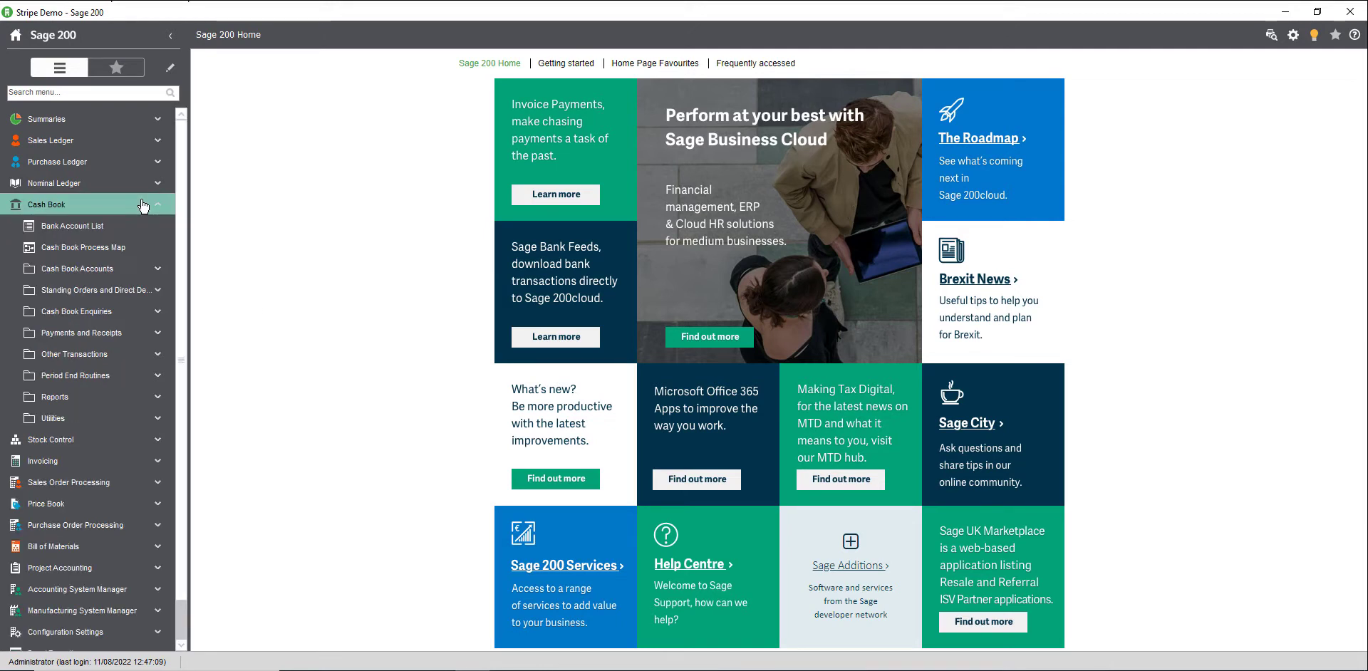
{"action": "left_click", "coordinate": [131, 420]}
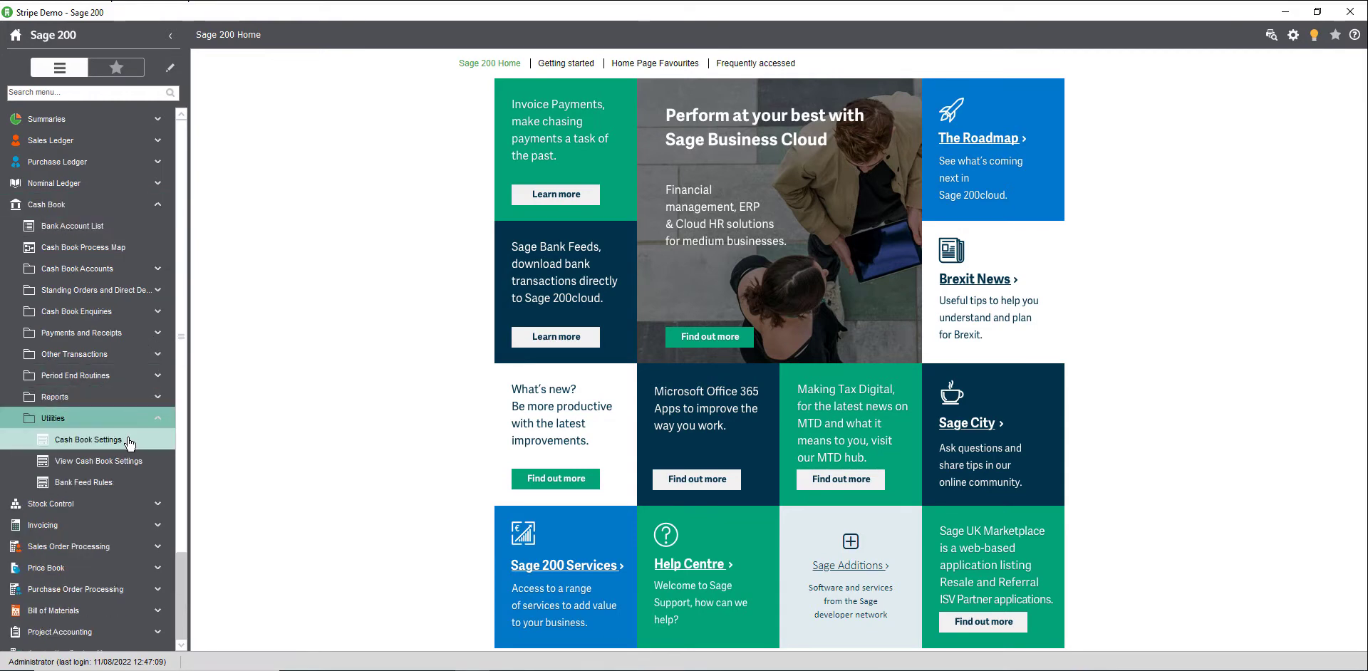
{"action": "left_click", "coordinate": [130, 442]}
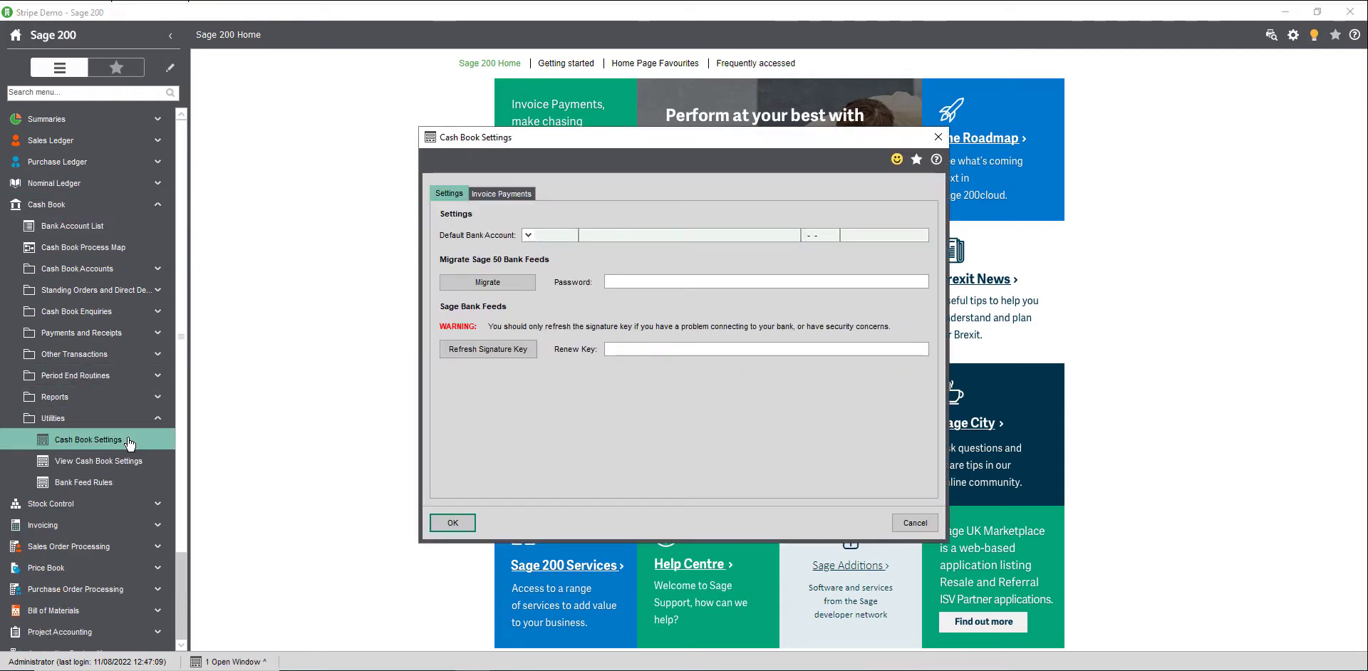
{"action": "left_click", "coordinate": [501, 194]}
{"action": "left_click", "coordinate": [472, 298]}
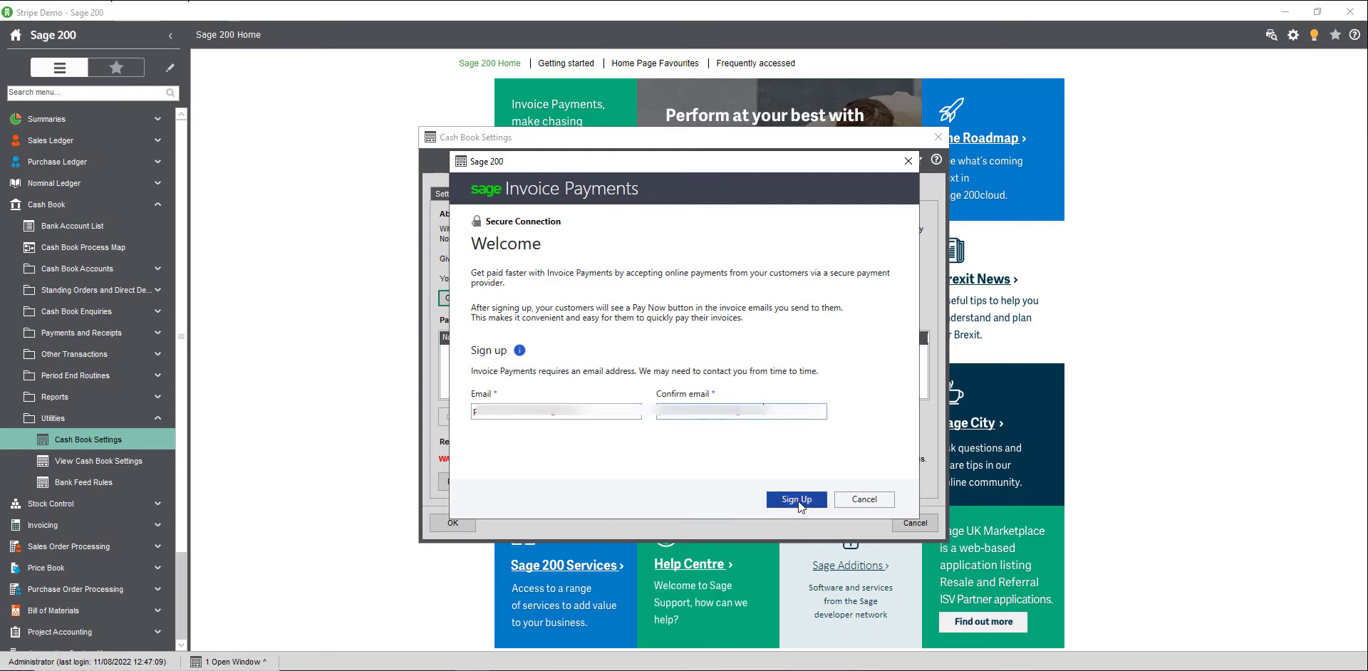
{"action": "left_click", "coordinate": [798, 500]}
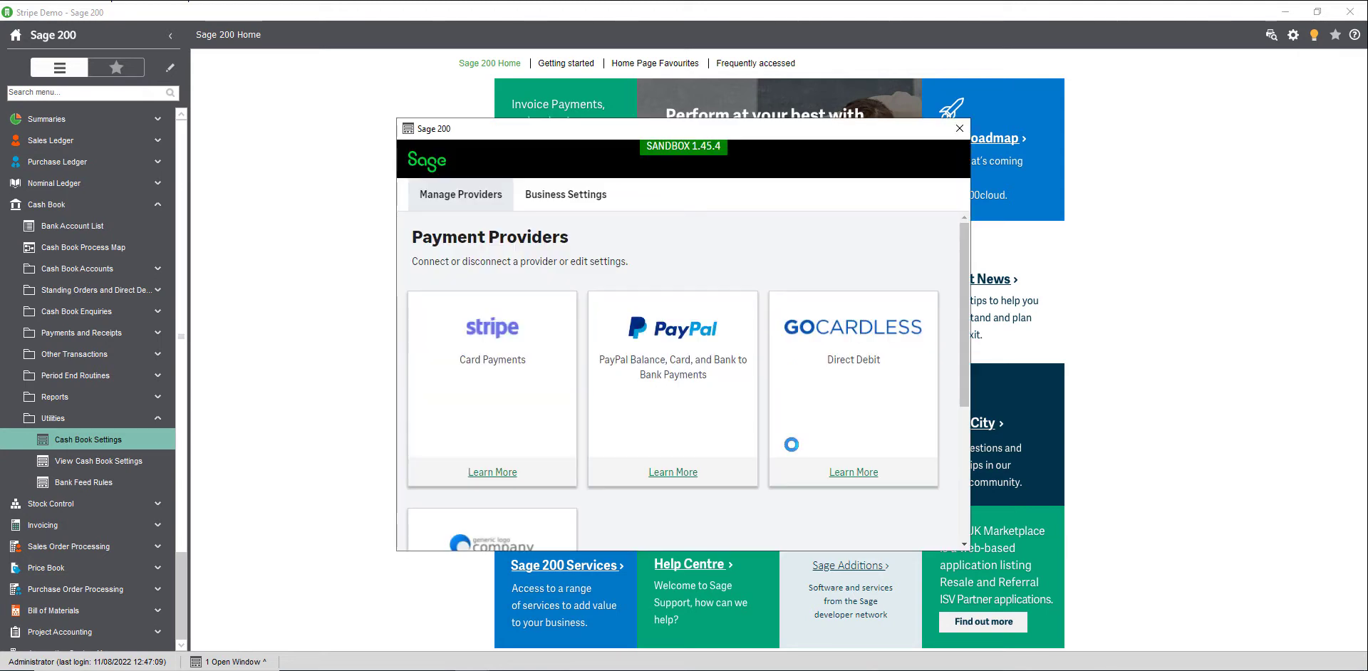
- Connect the Stripe account for card payments and return to the payment providers list
{"action": "left_click", "coordinate": [510, 387]}
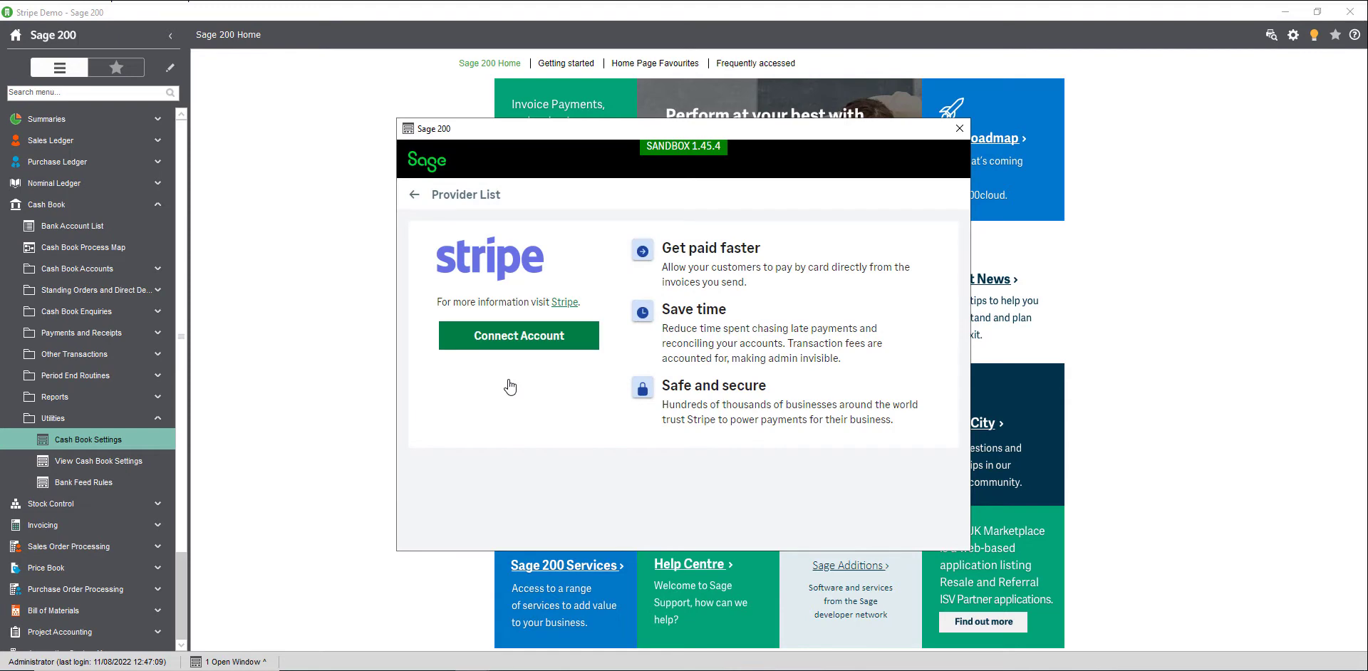
{"action": "left_click", "coordinate": [525, 352]}
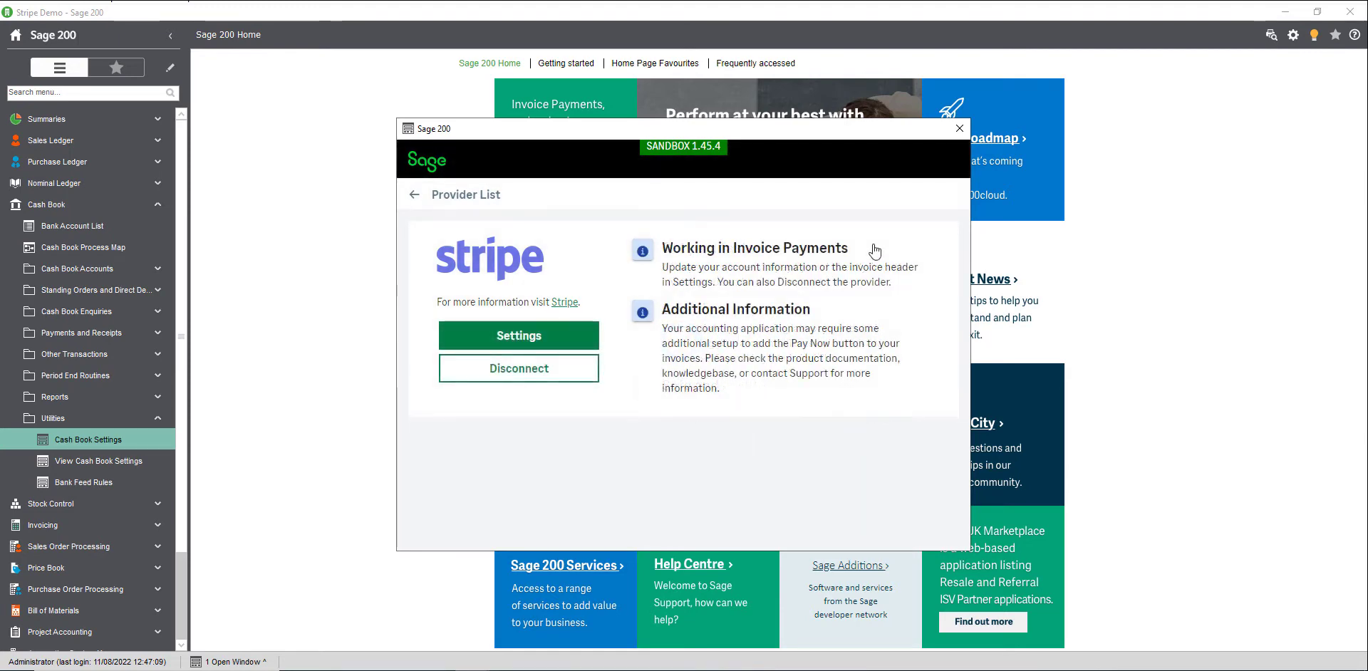
{"action": "left_click", "coordinate": [414, 194]}
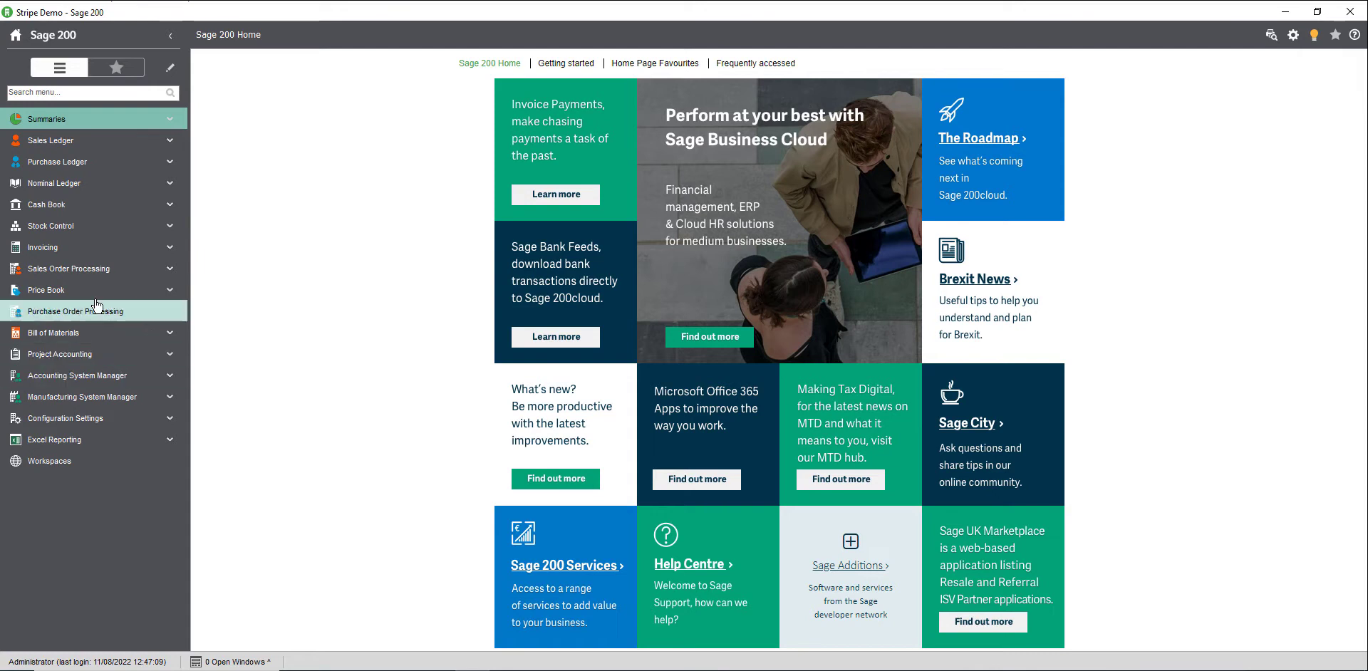
- Configure the Stripe provider from Cash Book Settings to show its provider bank accounts list
{"action": "left_click", "coordinate": [99, 205]}
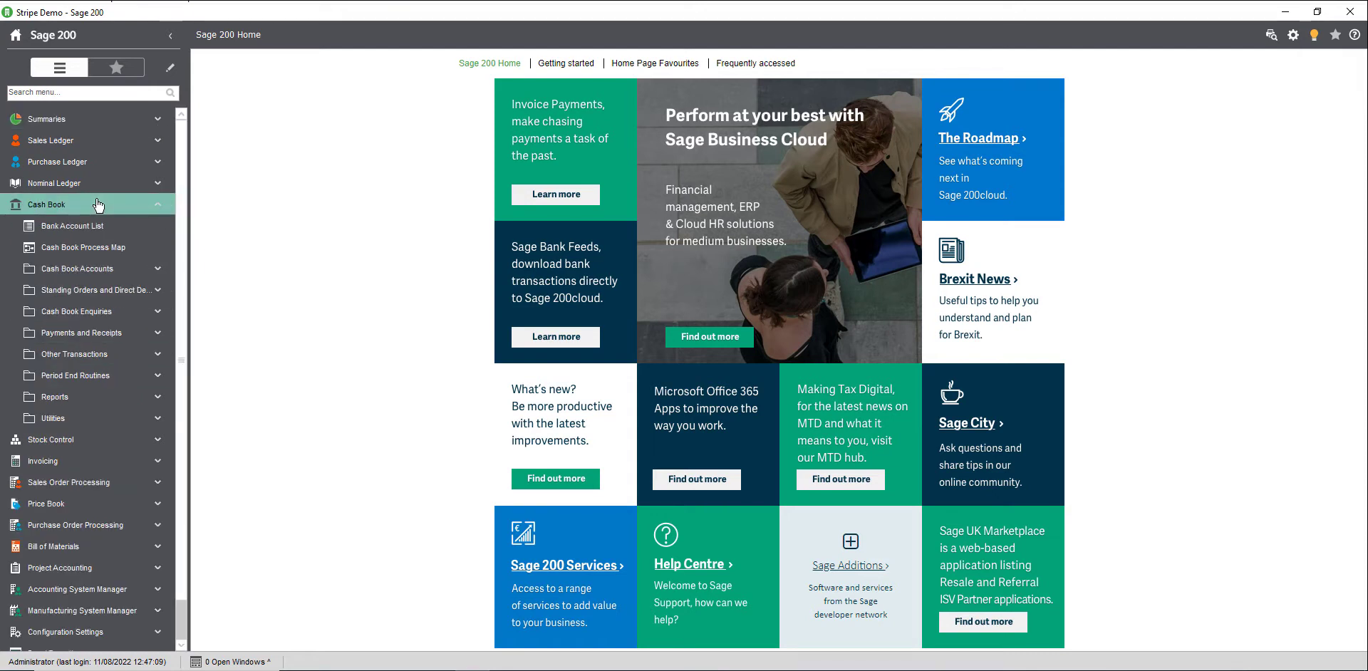
{"action": "left_click", "coordinate": [108, 421]}
{"action": "left_click", "coordinate": [119, 443]}
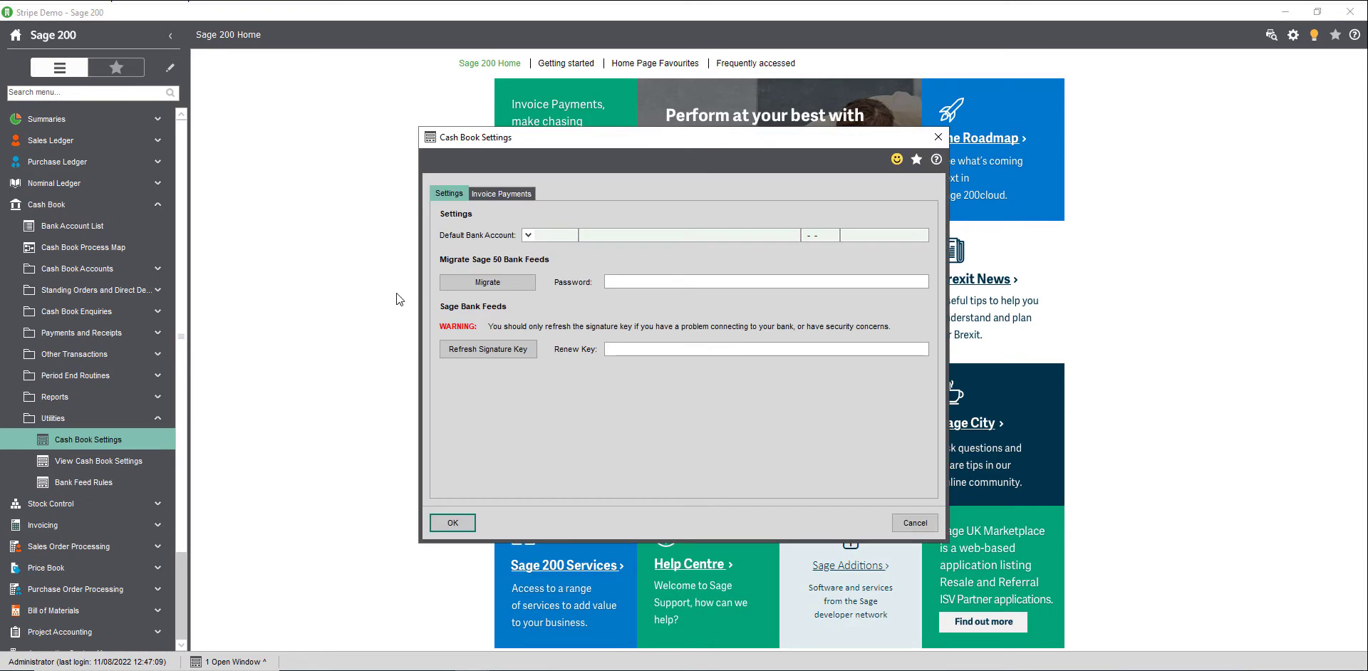
{"action": "left_click", "coordinate": [507, 195]}
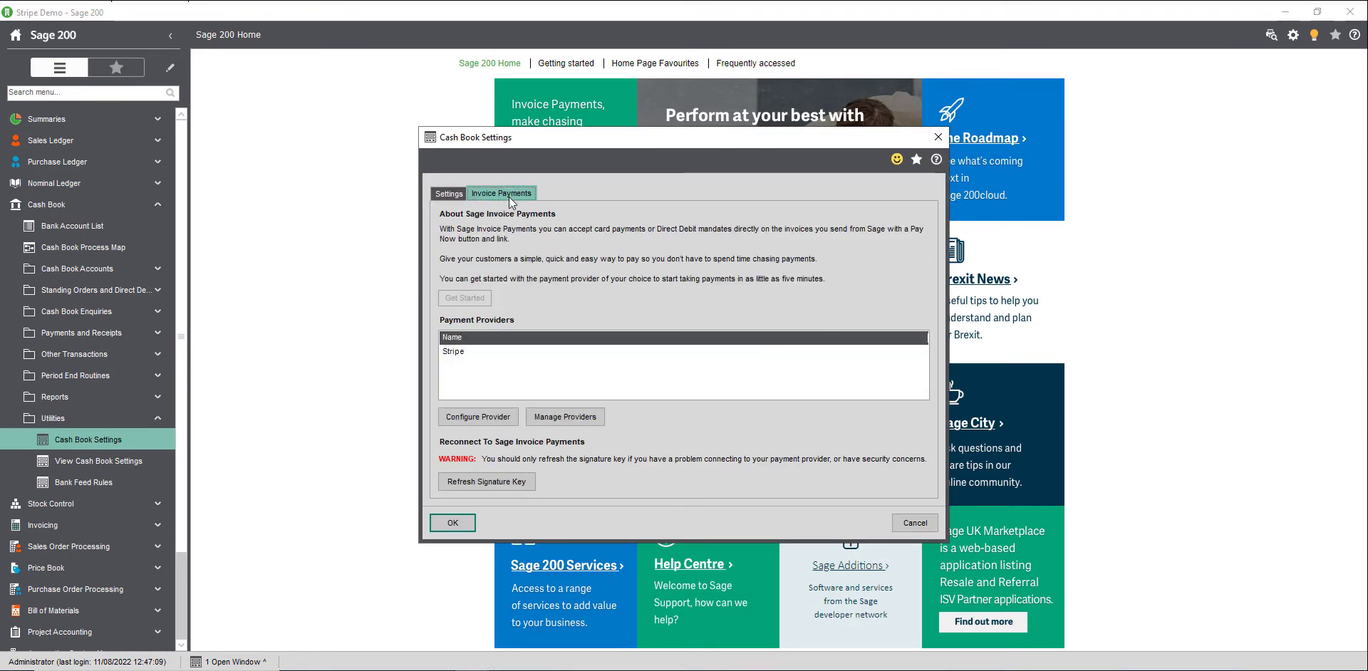
{"action": "left_click", "coordinate": [466, 352]}
{"action": "left_click", "coordinate": [477, 417]}
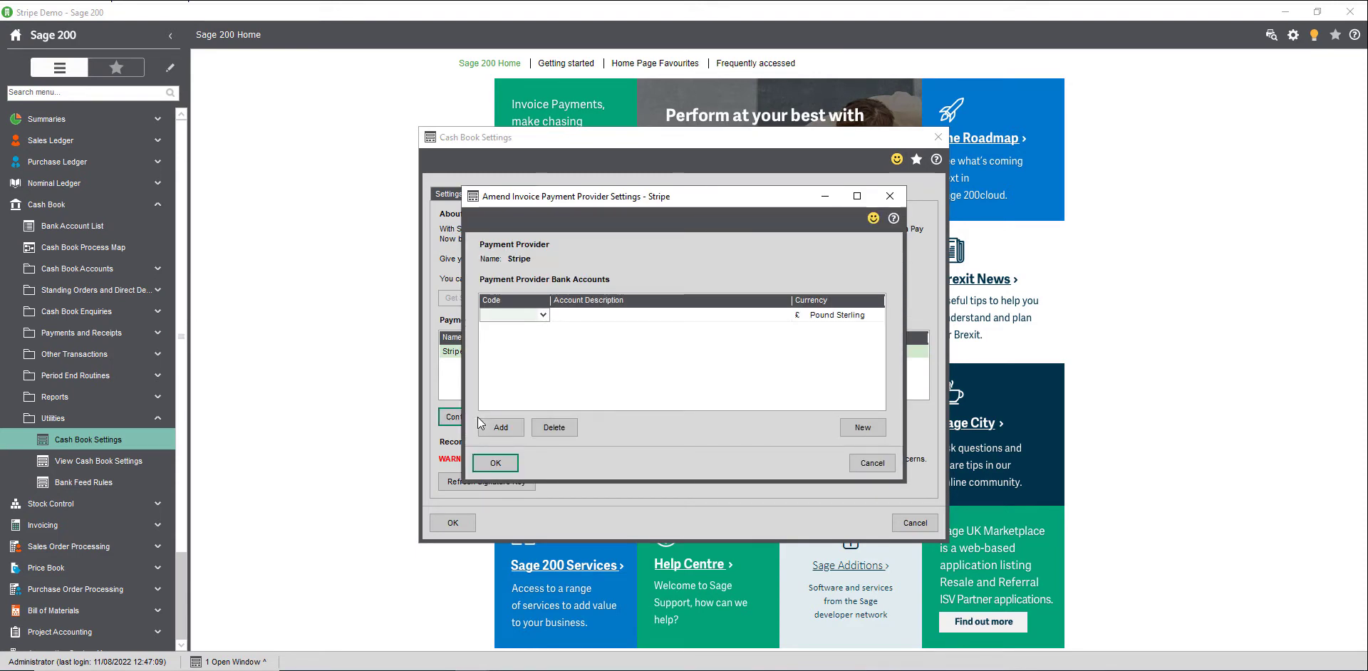
- Add bank account STRIPE, 'Stripe Payment Account', entering its account number and sort code
{"action": "left_click", "coordinate": [870, 424]}
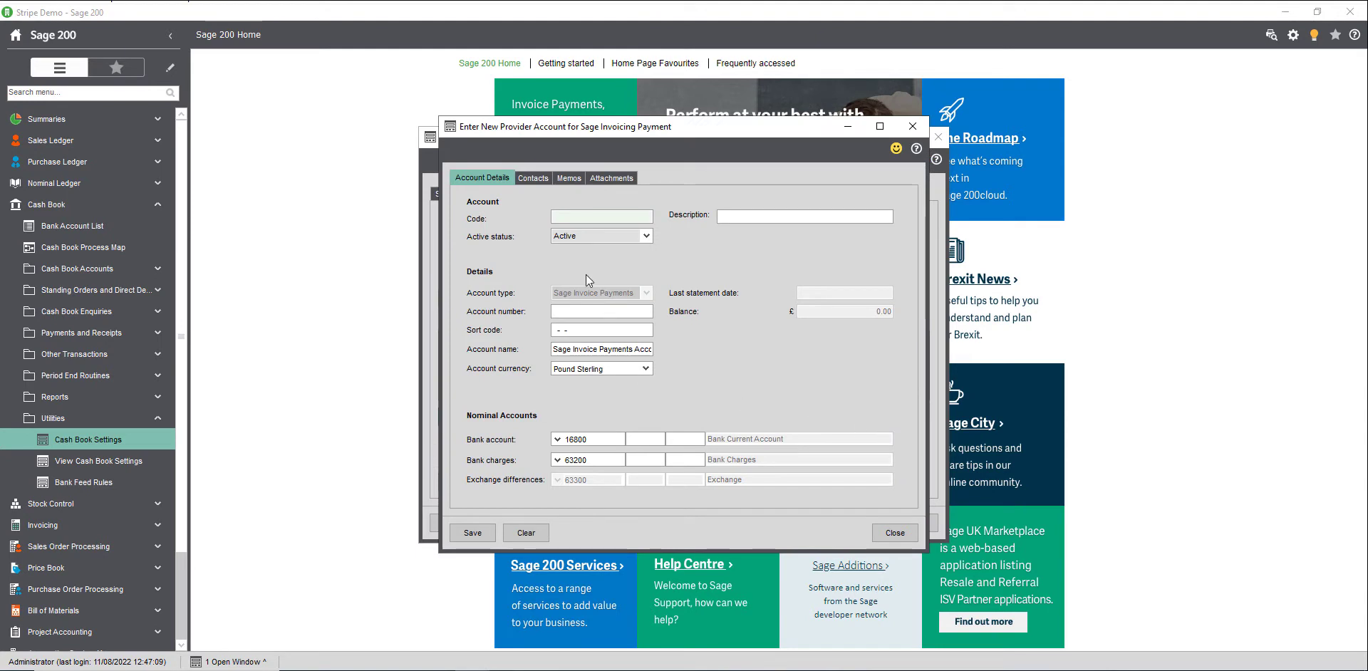
{"action": "type", "text": "STRIPE"}
{"action": "key", "text": "Tab"}
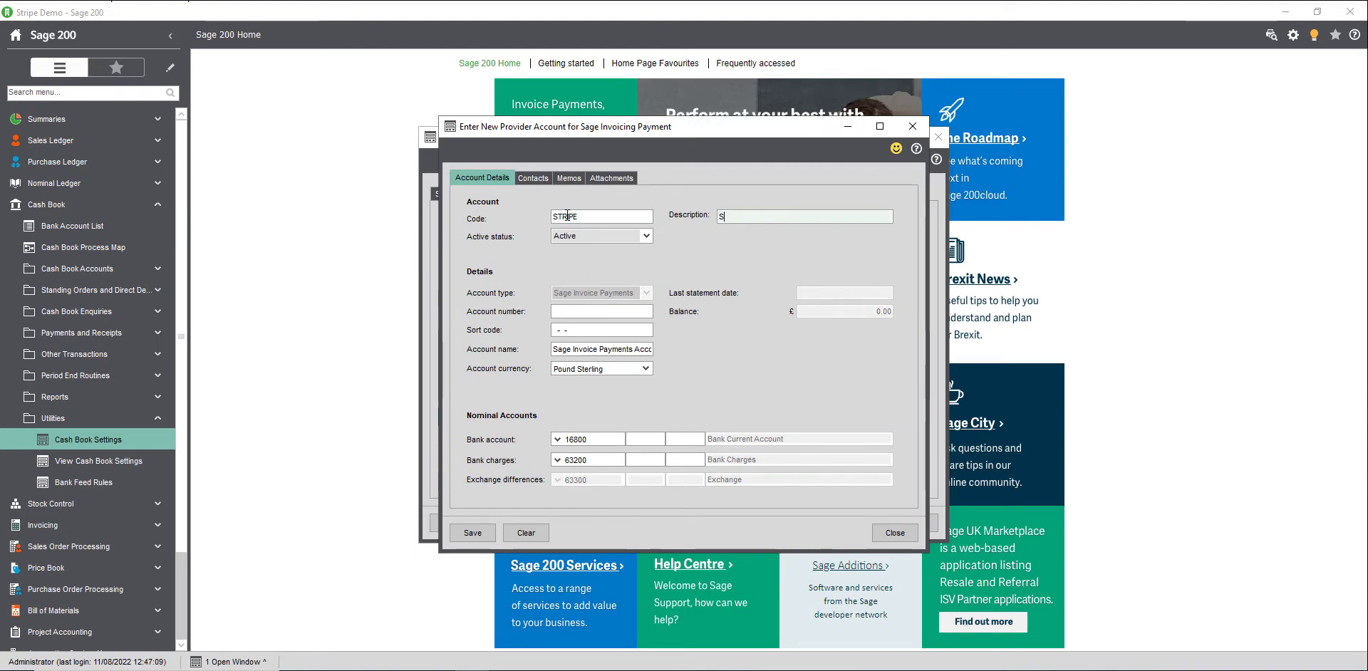
{"action": "type", "text": "Stripe Pa"}
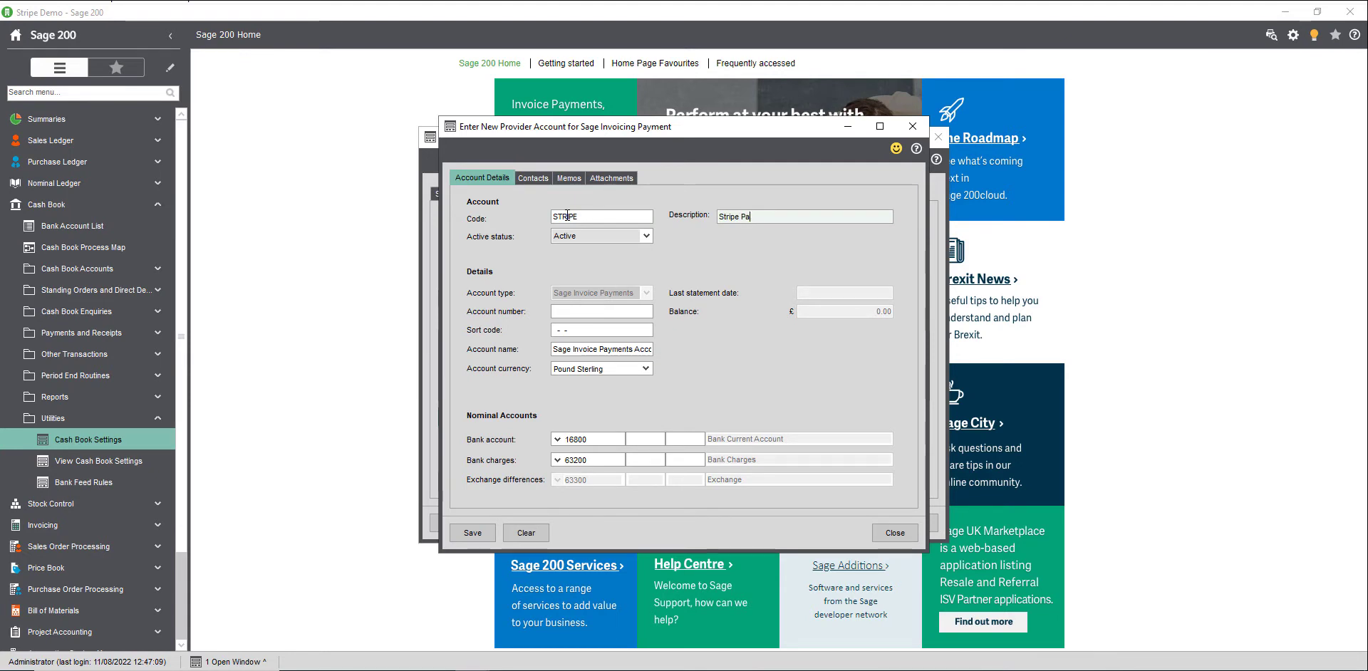
{"action": "type", "text": "yment Account"}
{"action": "key", "text": "Tab"}
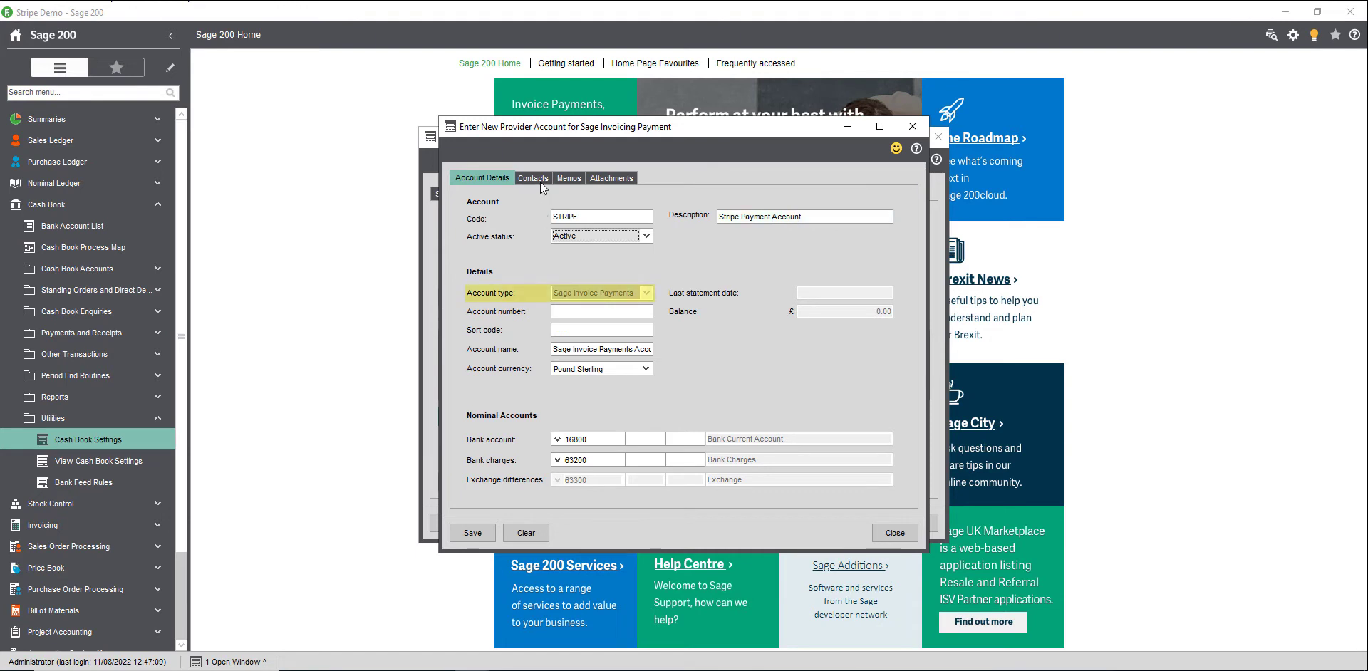
{"action": "left_click", "coordinate": [567, 310]}
{"action": "type", "text": "12346578"}
{"action": "key", "text": "Tab"}
{"action": "type", "text": "123"}
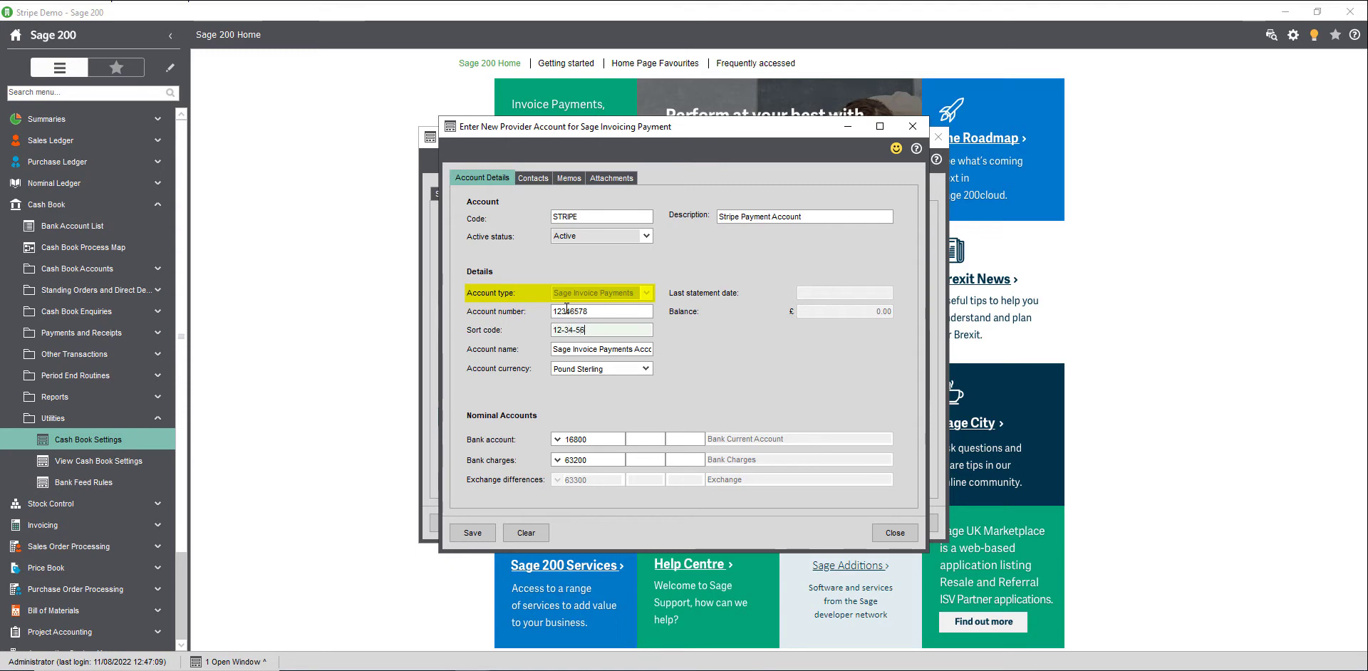
{"action": "left_click", "coordinate": [589, 348]}
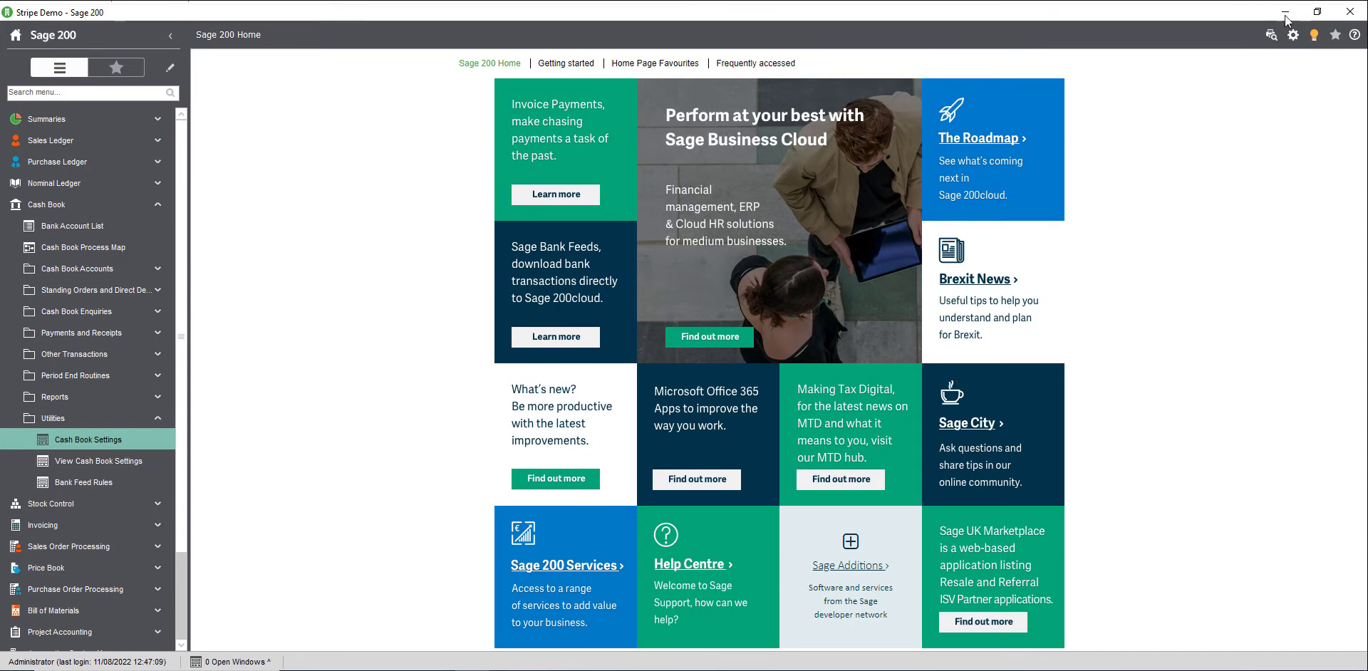
- Choose INV Invoice Payment Service Provider (E-Mail).layout as the file for the INVInvoice layout
{"action": "left_click", "coordinate": [1293, 36]}
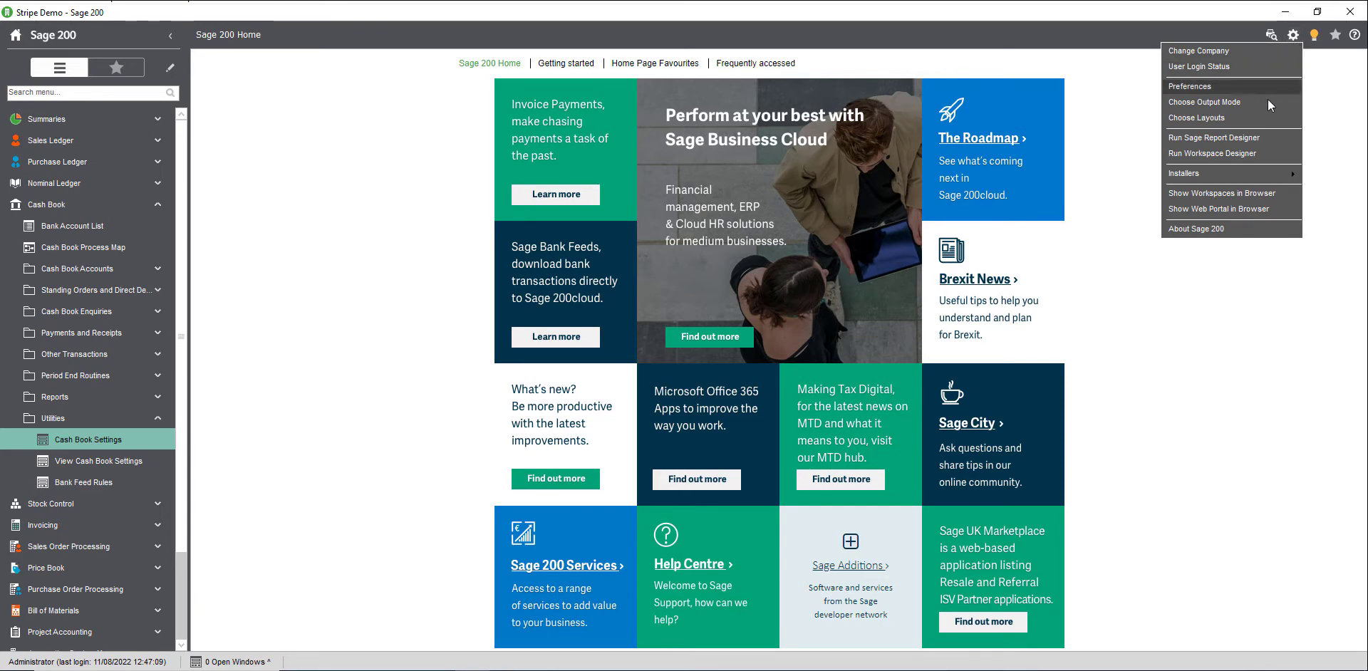
{"action": "left_click", "coordinate": [1247, 117]}
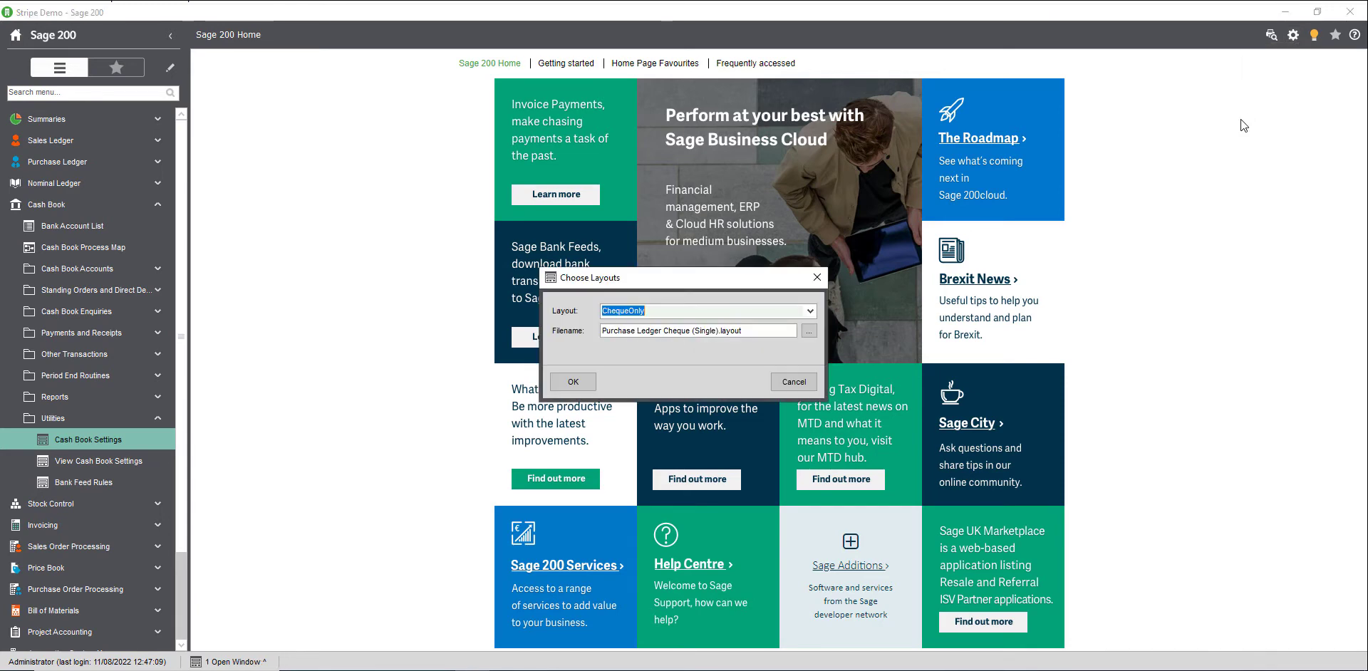
{"action": "left_click", "coordinate": [810, 311]}
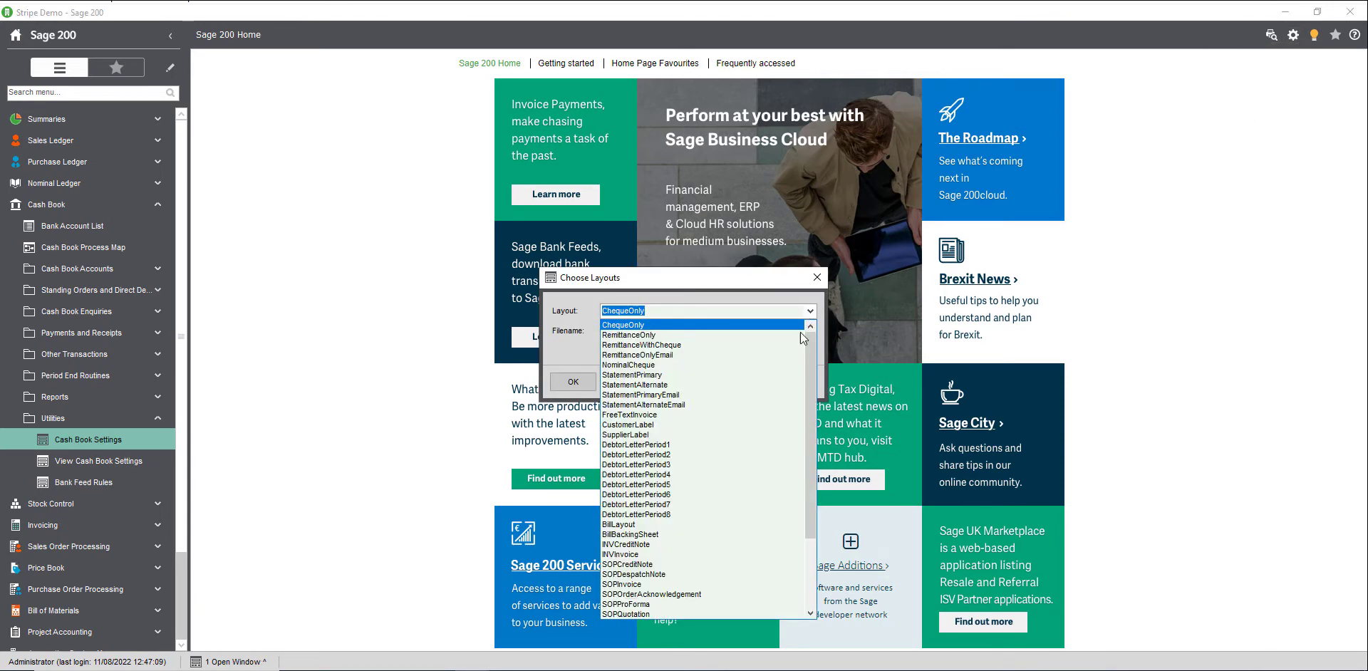
{"action": "left_click", "coordinate": [714, 553]}
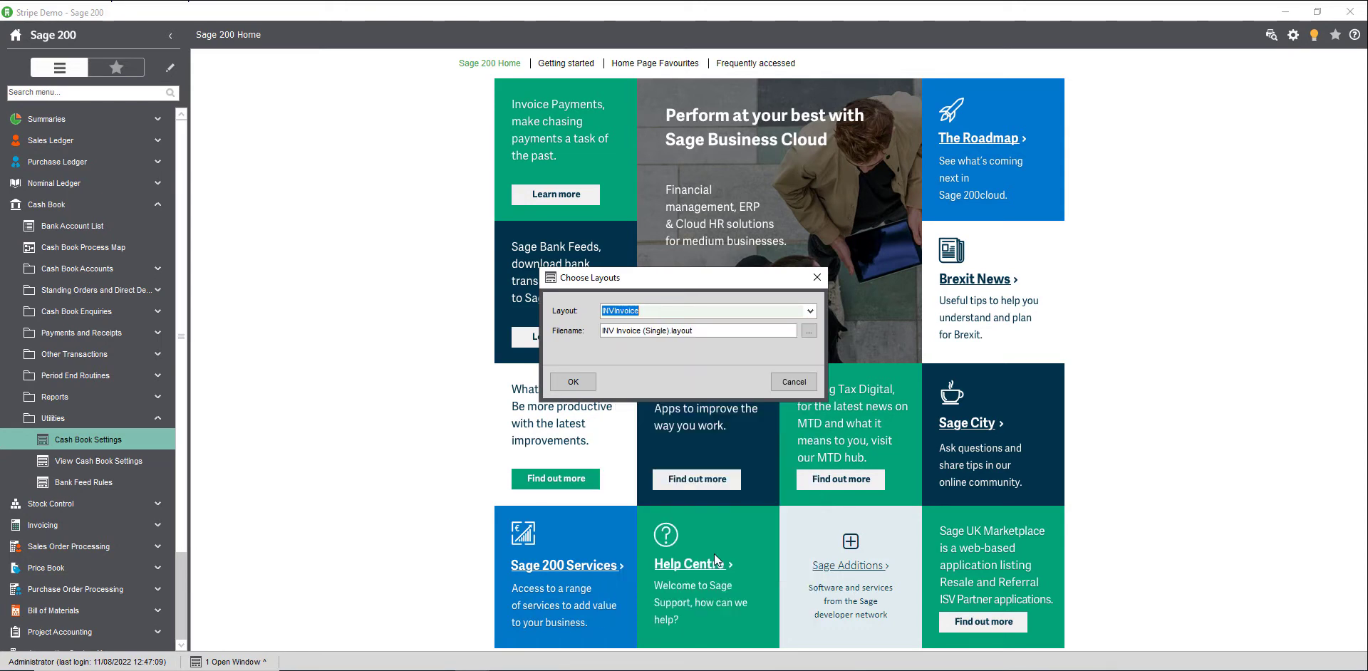
{"action": "left_click", "coordinate": [814, 331]}
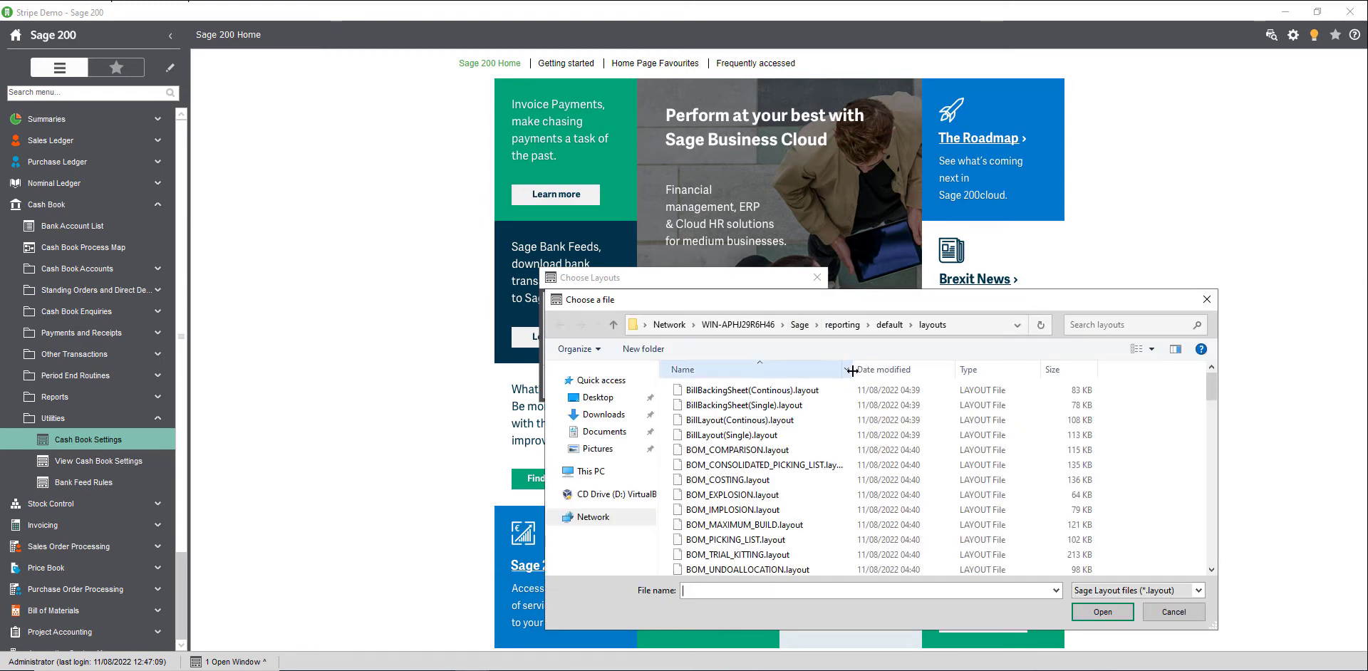
{"action": "left_click_drag", "start_coordinate": [852, 369], "coordinate": [907, 369]}
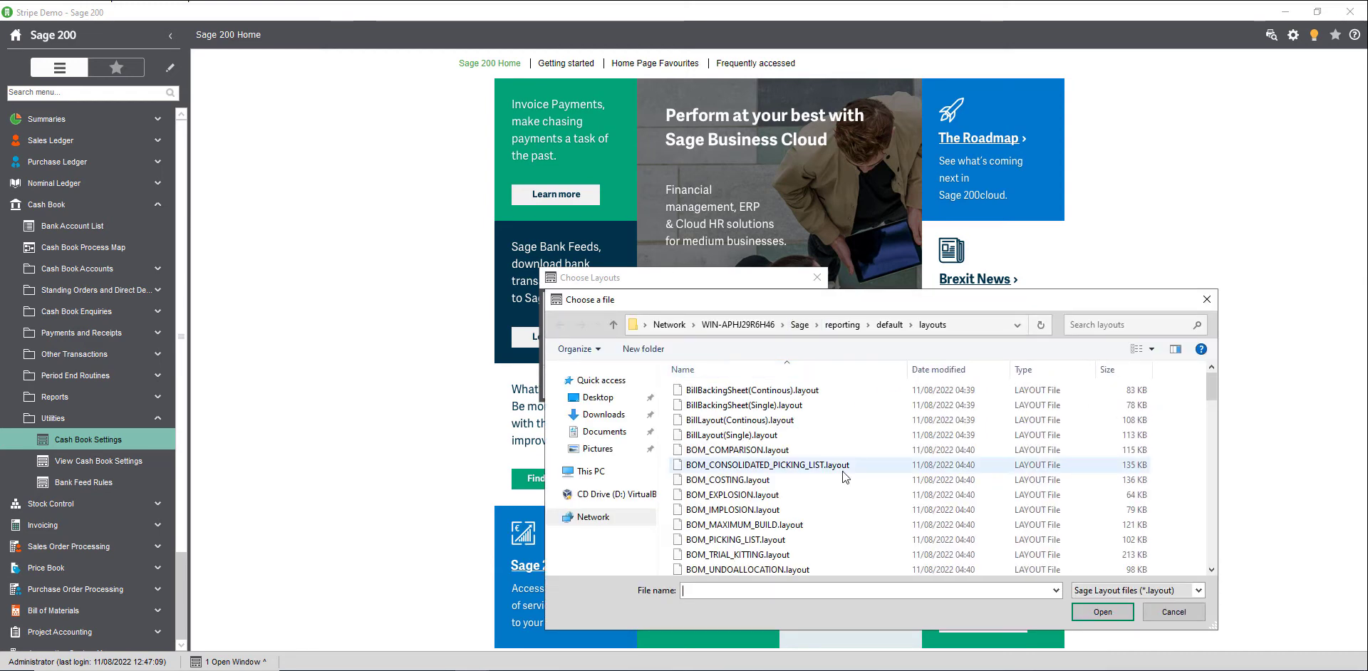
{"action": "scroll", "coordinate": [844, 477], "scroll_direction": "down", "scroll_amount": 5}
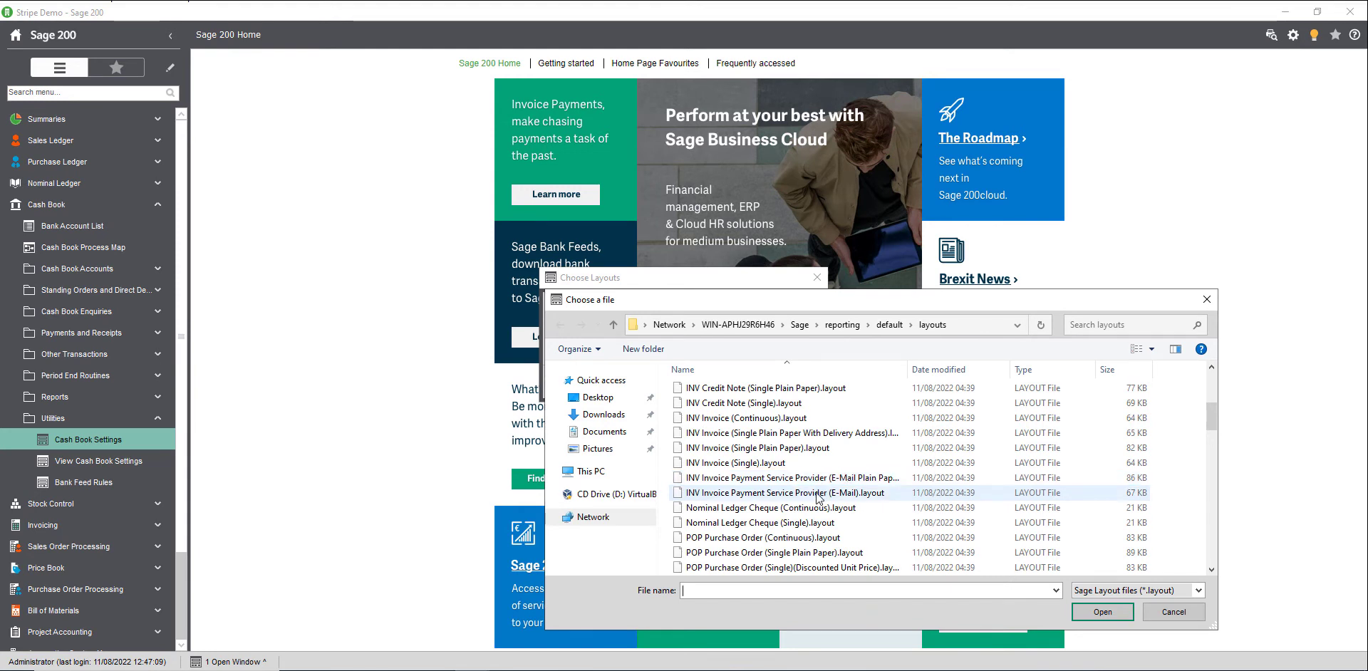
{"action": "left_click", "coordinate": [818, 496]}
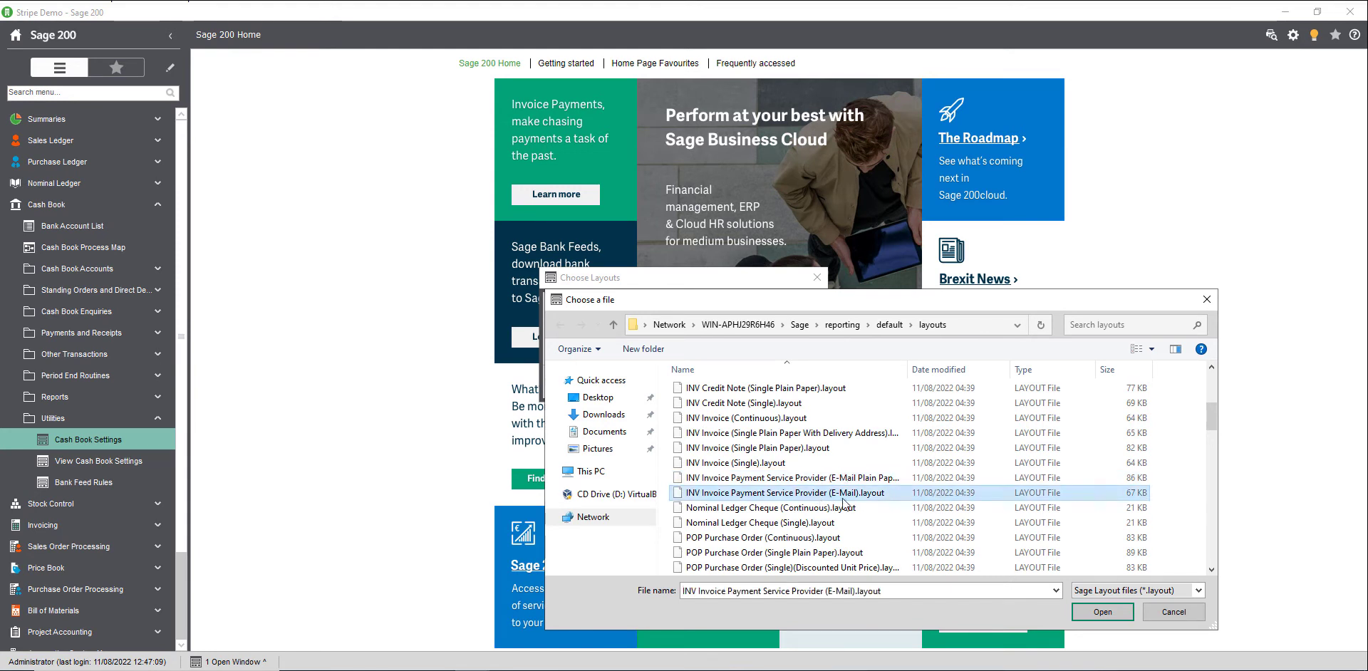
- Confirm the new layout file and review the invoice preview's Pay Now button
{"action": "left_click", "coordinate": [1102, 612]}
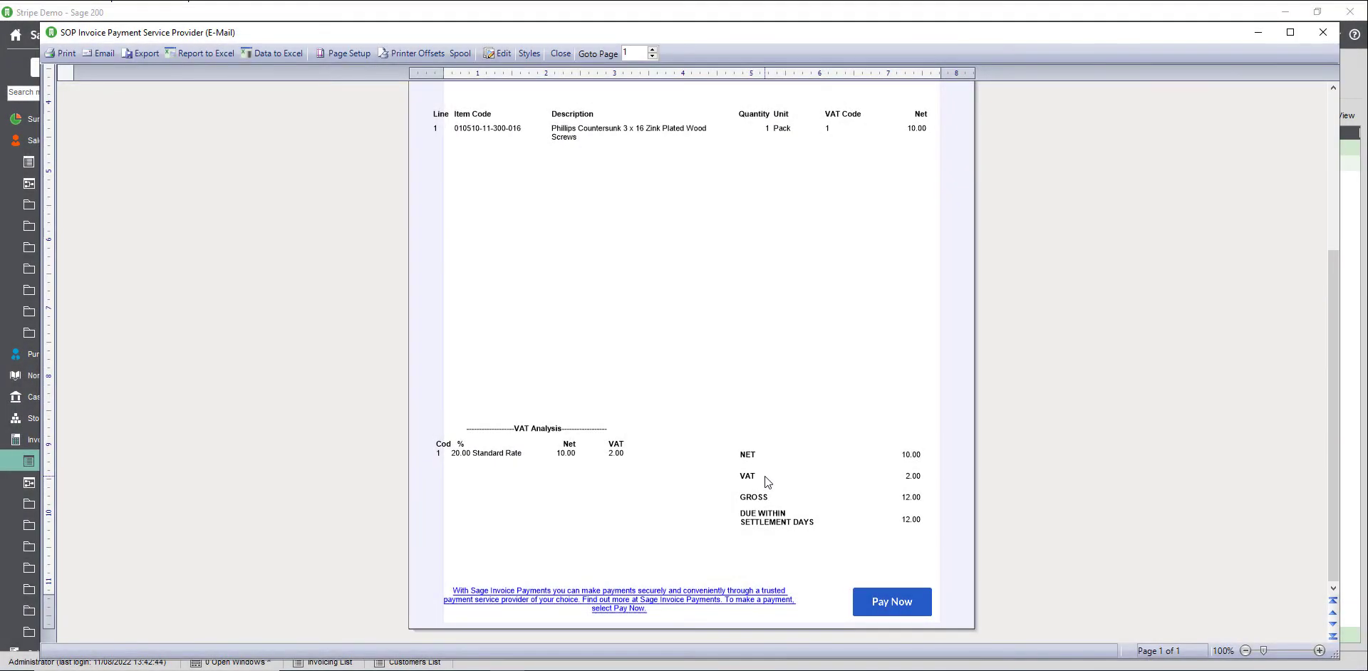
{"action": "scroll", "coordinate": [767, 483], "scroll_direction": "up", "scroll_amount": 5}
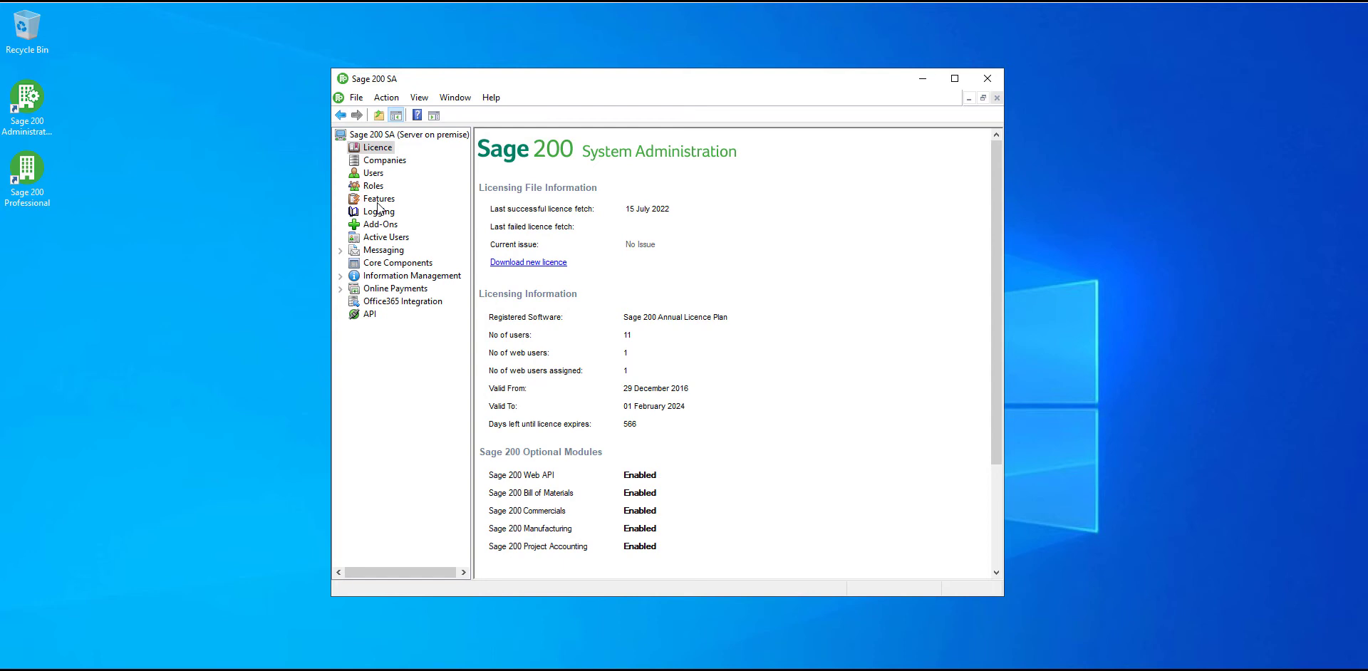
- Open the Admin role's feature permissions and expand Cash Book > Advanced
{"action": "left_click", "coordinate": [378, 187]}
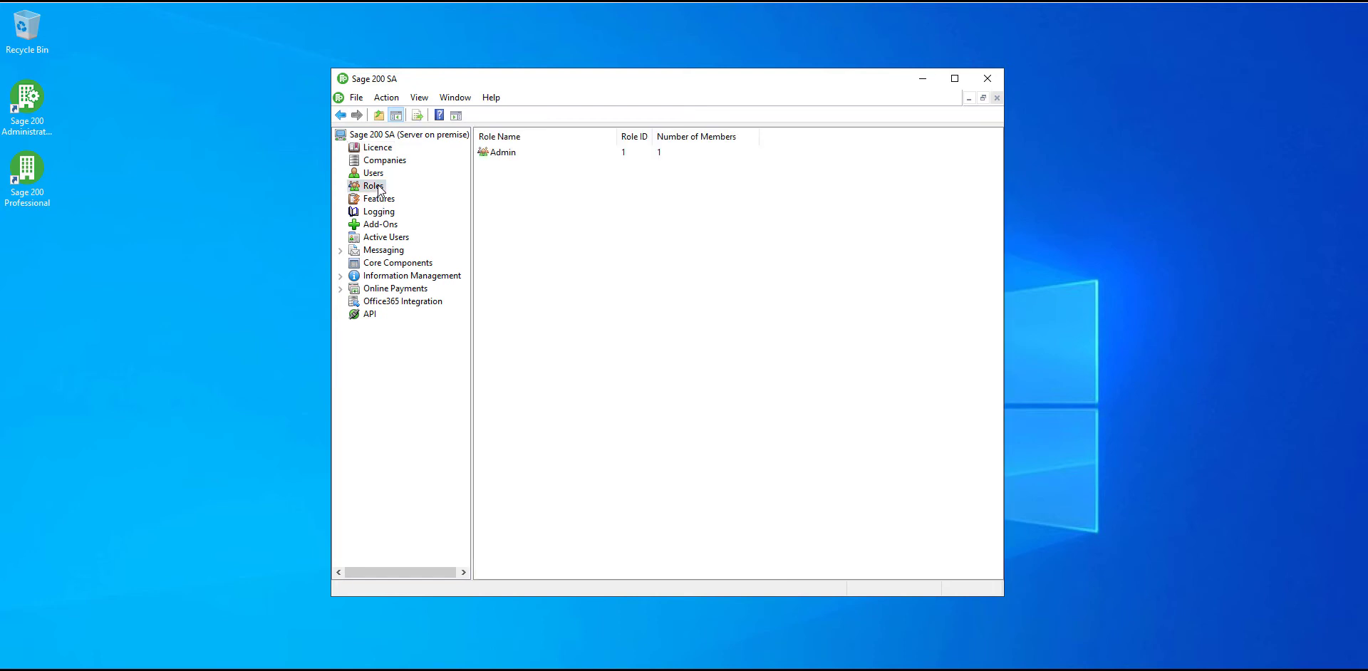
{"action": "right_click", "coordinate": [495, 153]}
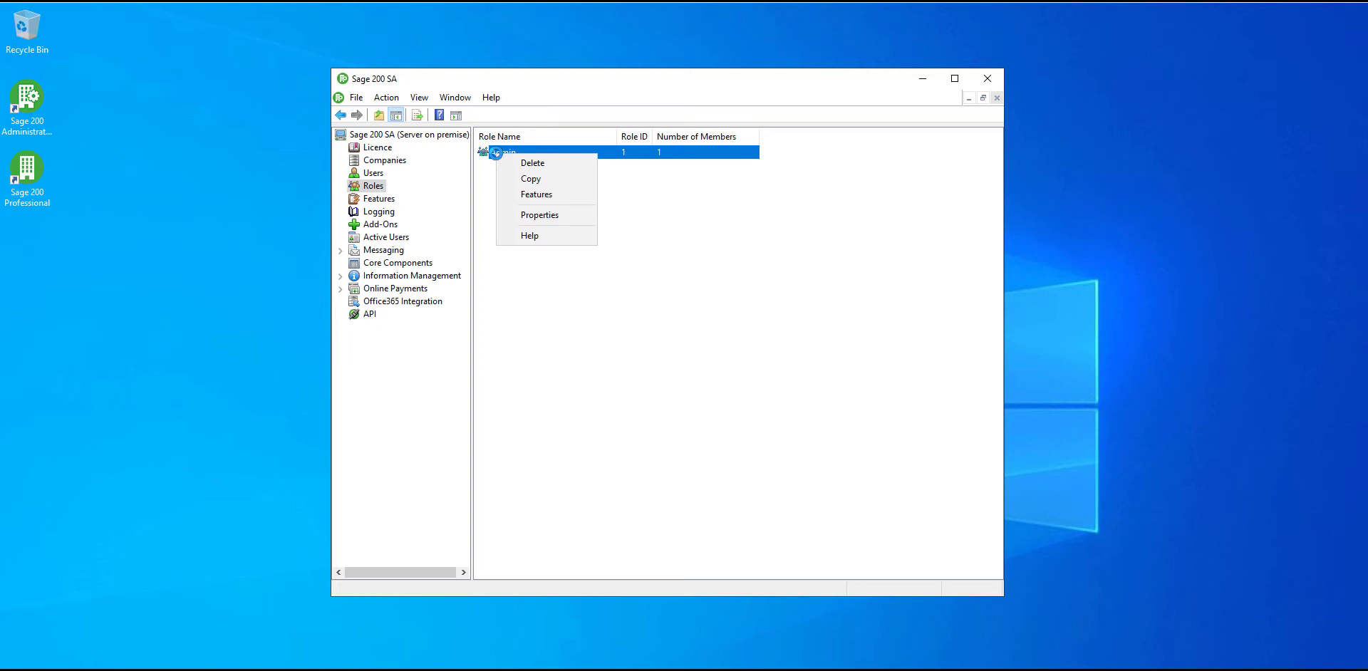
{"action": "left_click", "coordinate": [539, 195]}
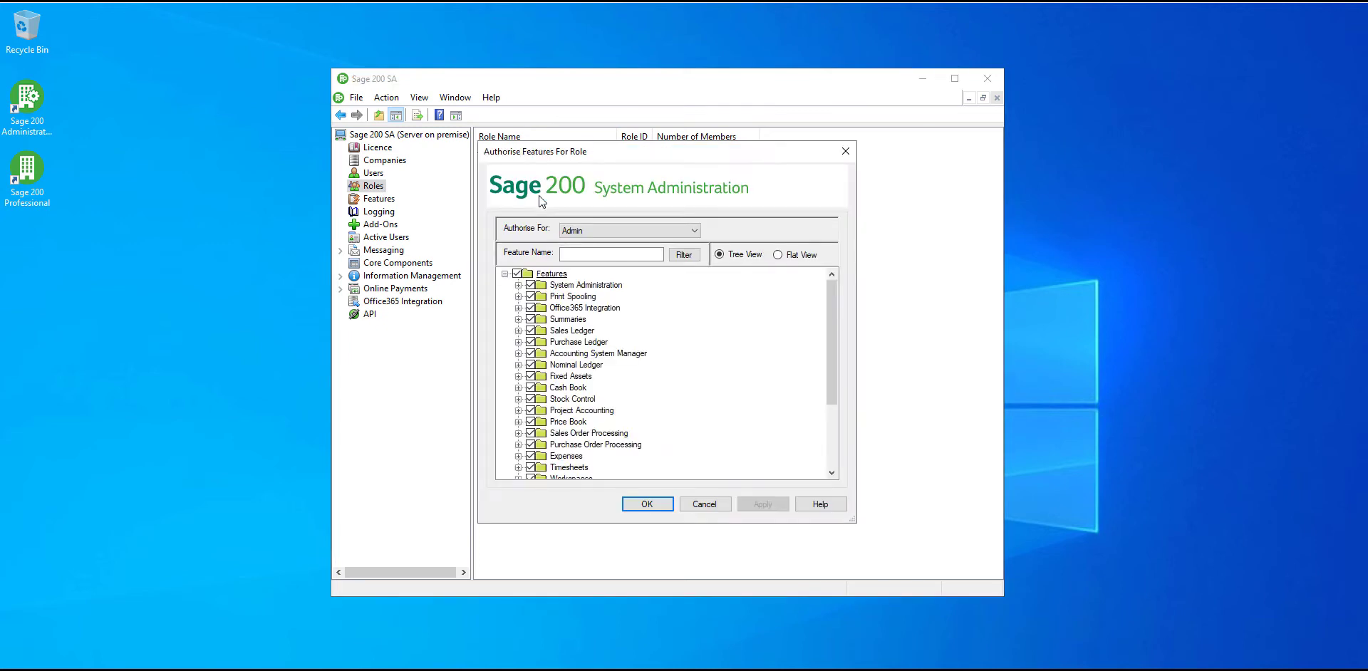
{"action": "left_click", "coordinate": [518, 388]}
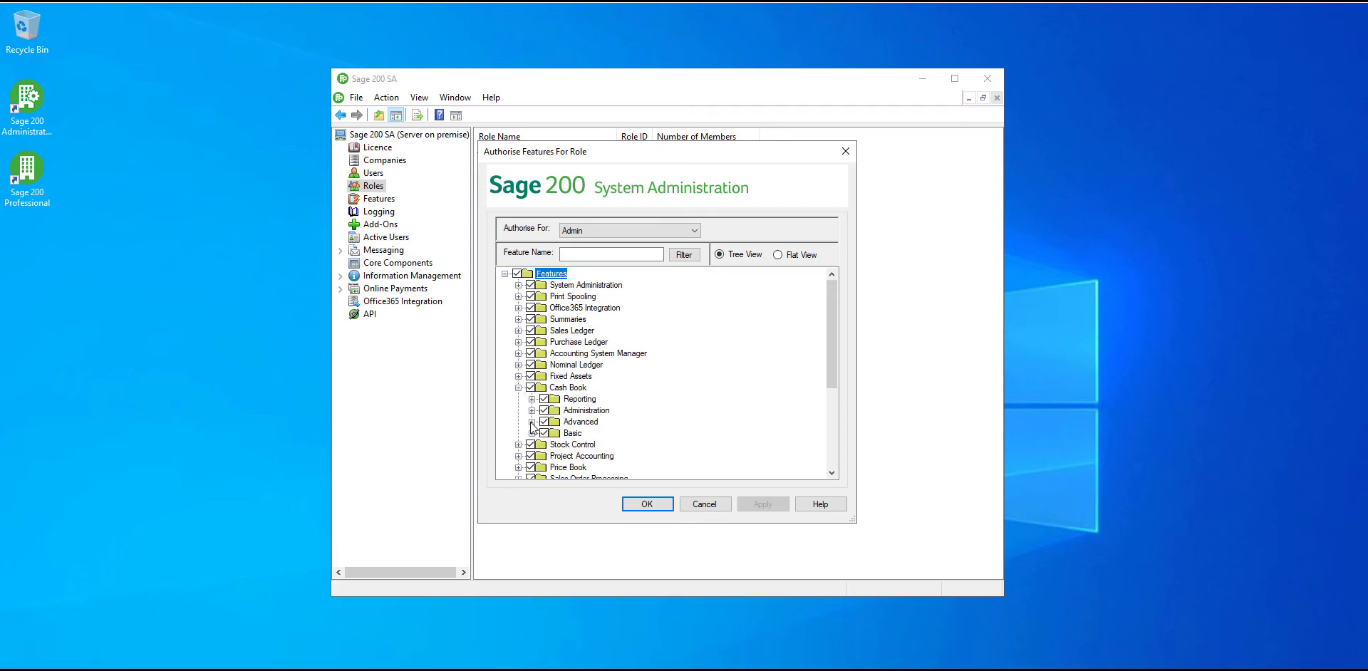
{"action": "left_click", "coordinate": [532, 421]}
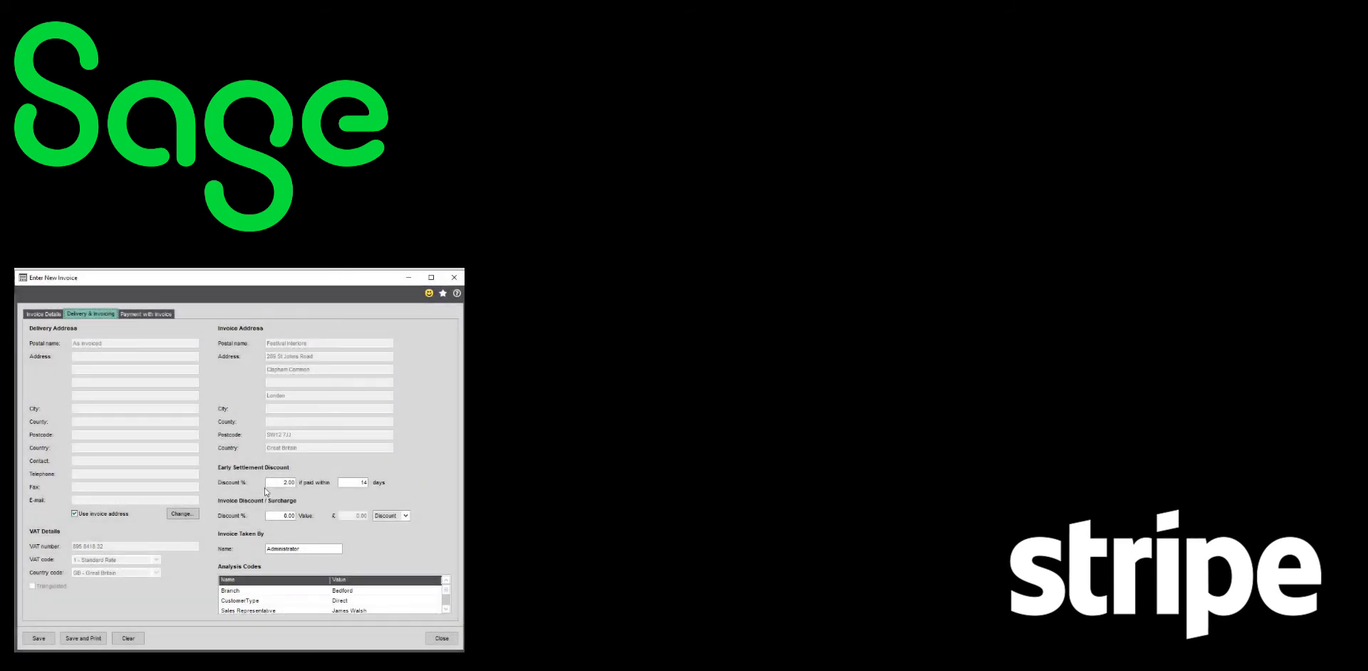
- Change the invoice's early settlement discount from 2.00% to 0 with 0 days
{"action": "left_click", "coordinate": [285, 483]}
{"action": "left_click_drag", "start_coordinate": [285, 482], "coordinate": [303, 482]}
{"action": "type", "text": "0"}
{"action": "key", "text": "Tab"}
{"action": "type", "text": "0"}
{"action": "key", "text": "Tab"}
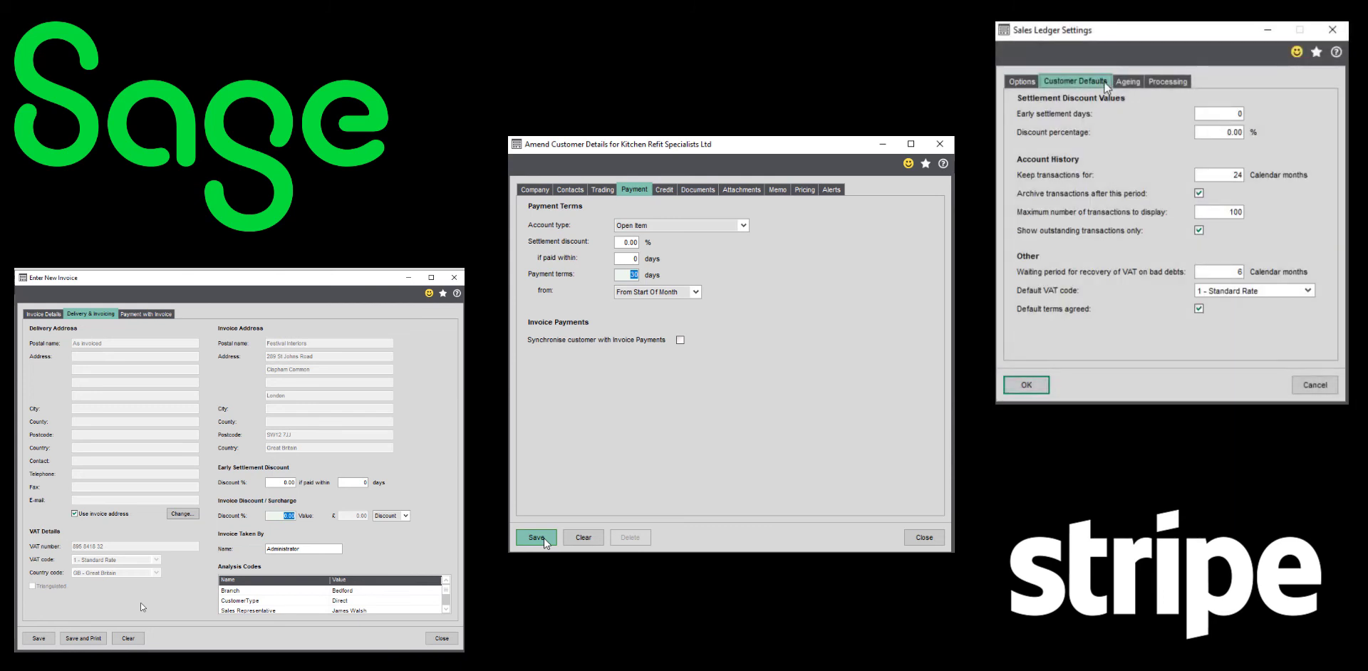
{"action": "left_click", "coordinate": [1216, 112]}
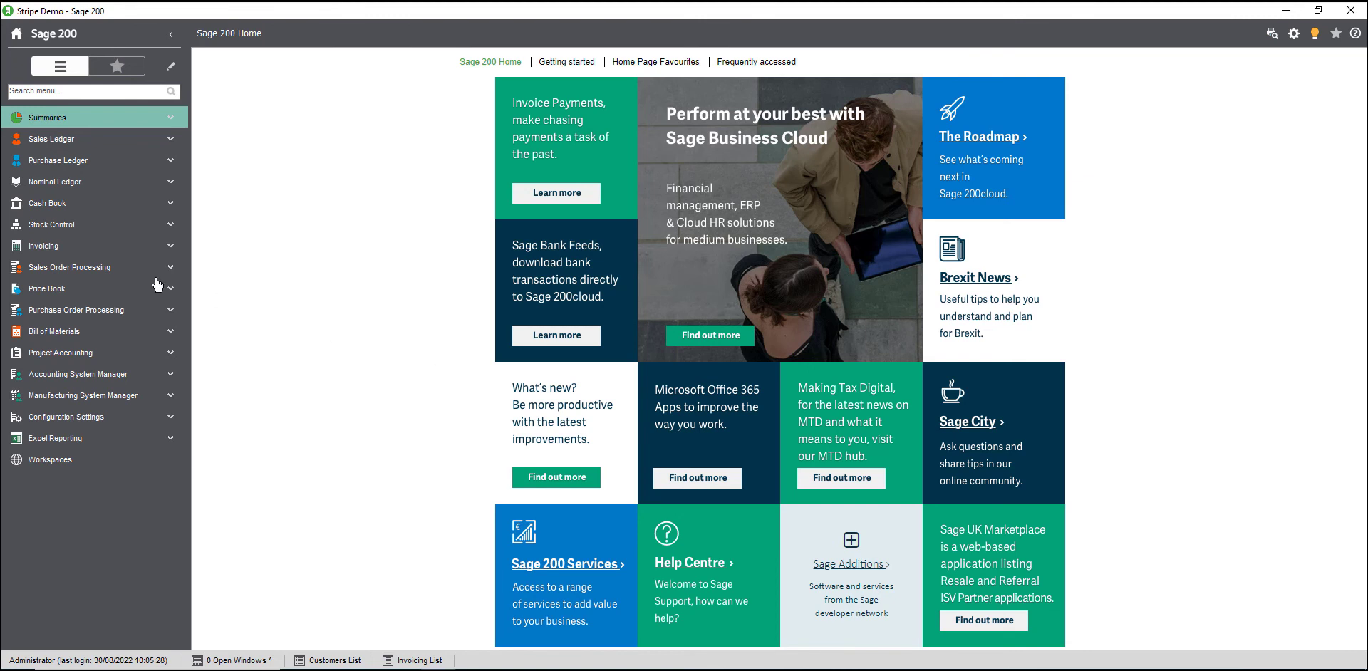
- Run Download and Process in Process Invoice Payments to process the two Stripe collections
{"action": "left_click", "coordinate": [44, 203]}
{"action": "left_click", "coordinate": [76, 374]}
{"action": "left_click", "coordinate": [120, 547]}
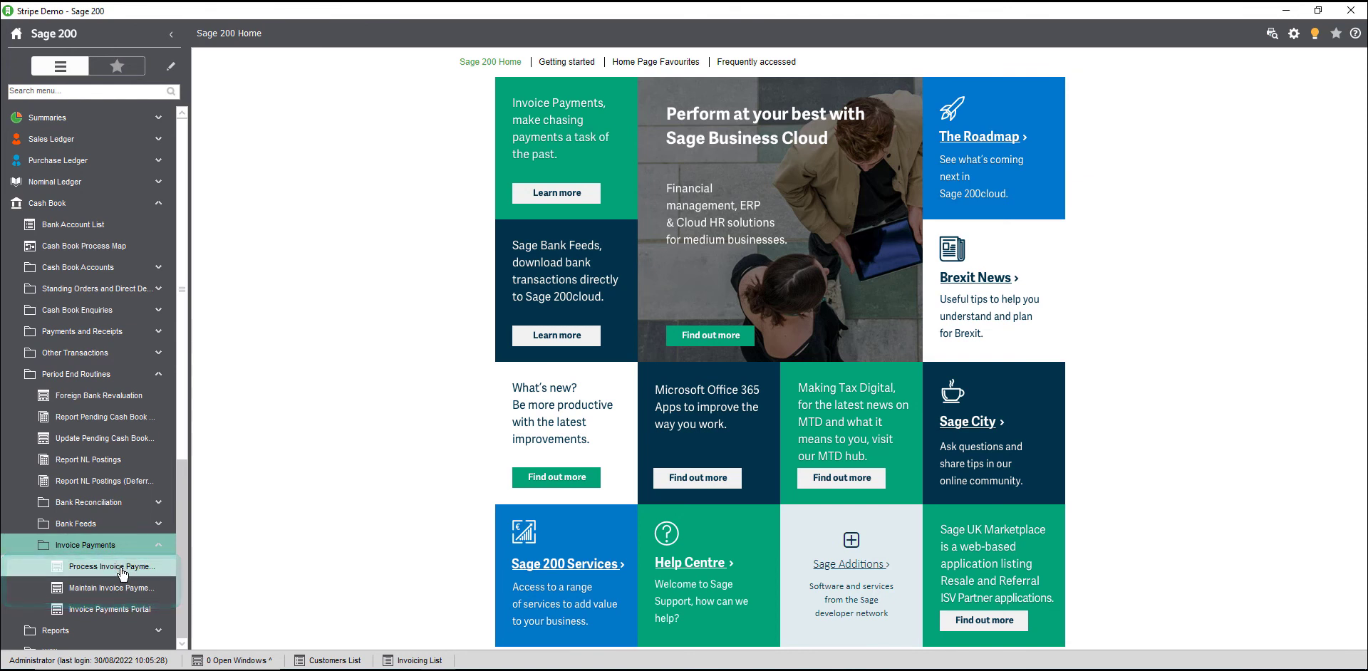
{"action": "left_click", "coordinate": [123, 570]}
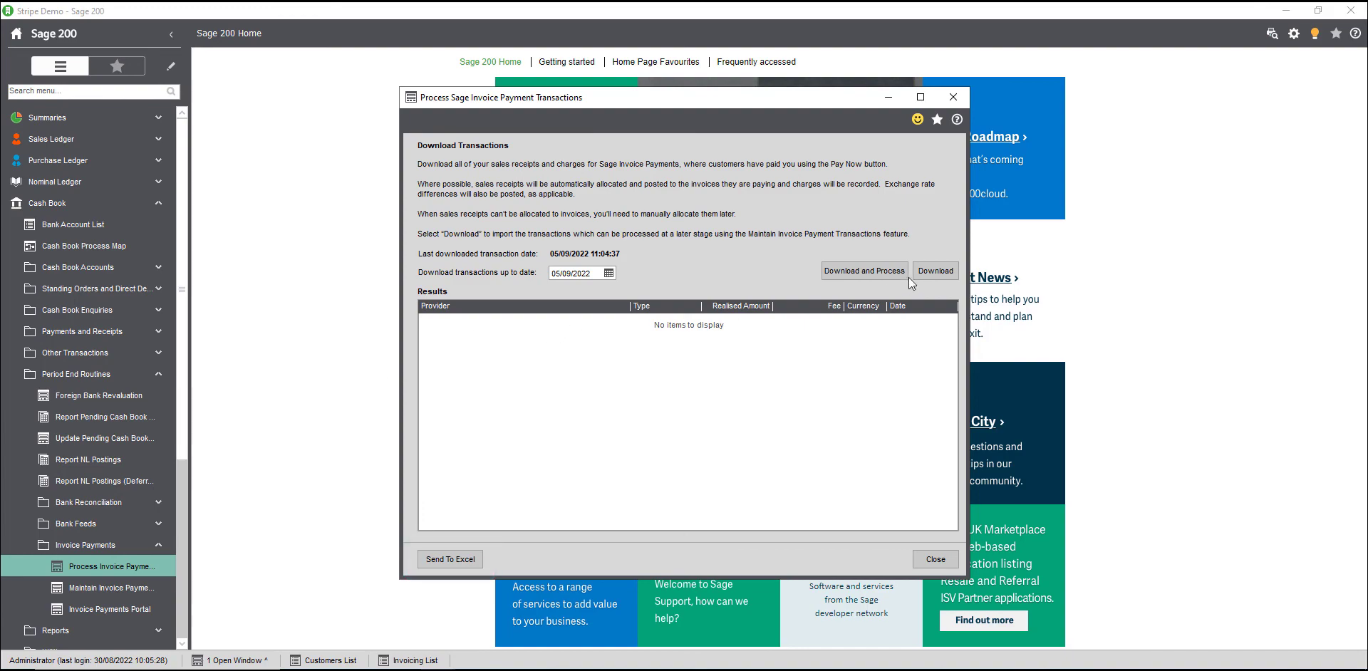
{"action": "left_click", "coordinate": [889, 272]}
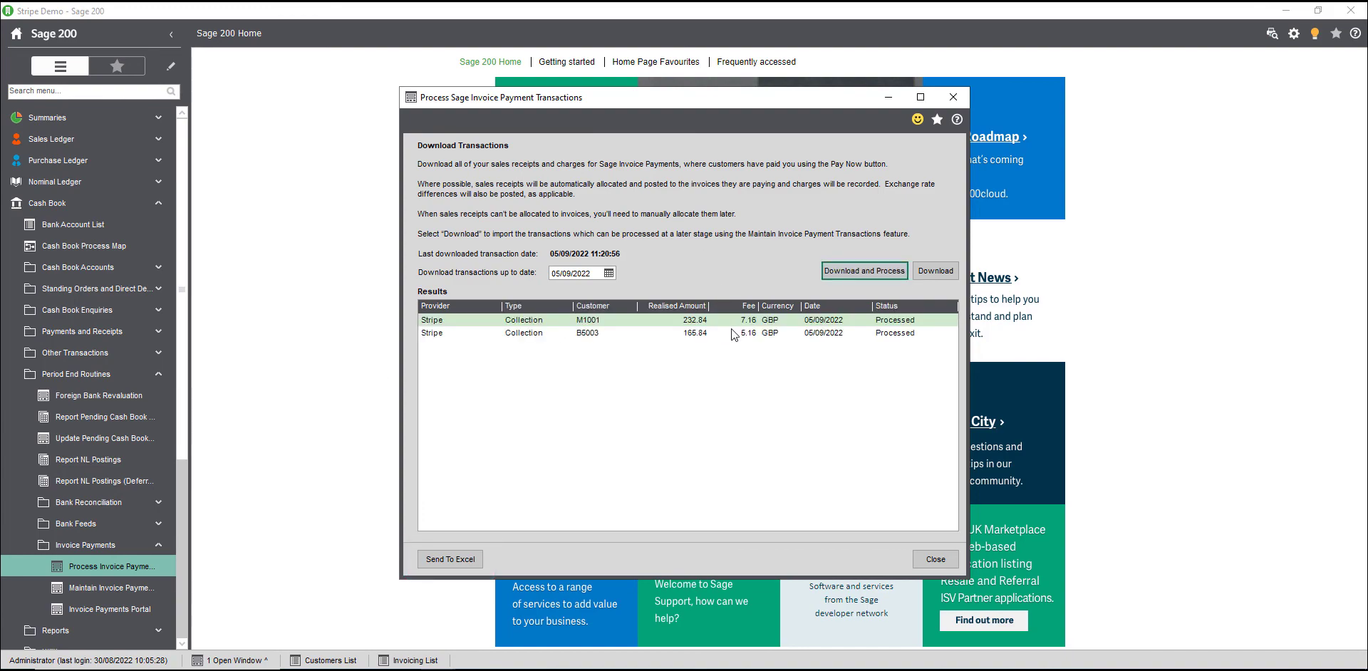
- Display the four Stripe collections in Maintain Invoice Payment Transactions, two unallocated and two processed
{"action": "key", "text": "Escape"}
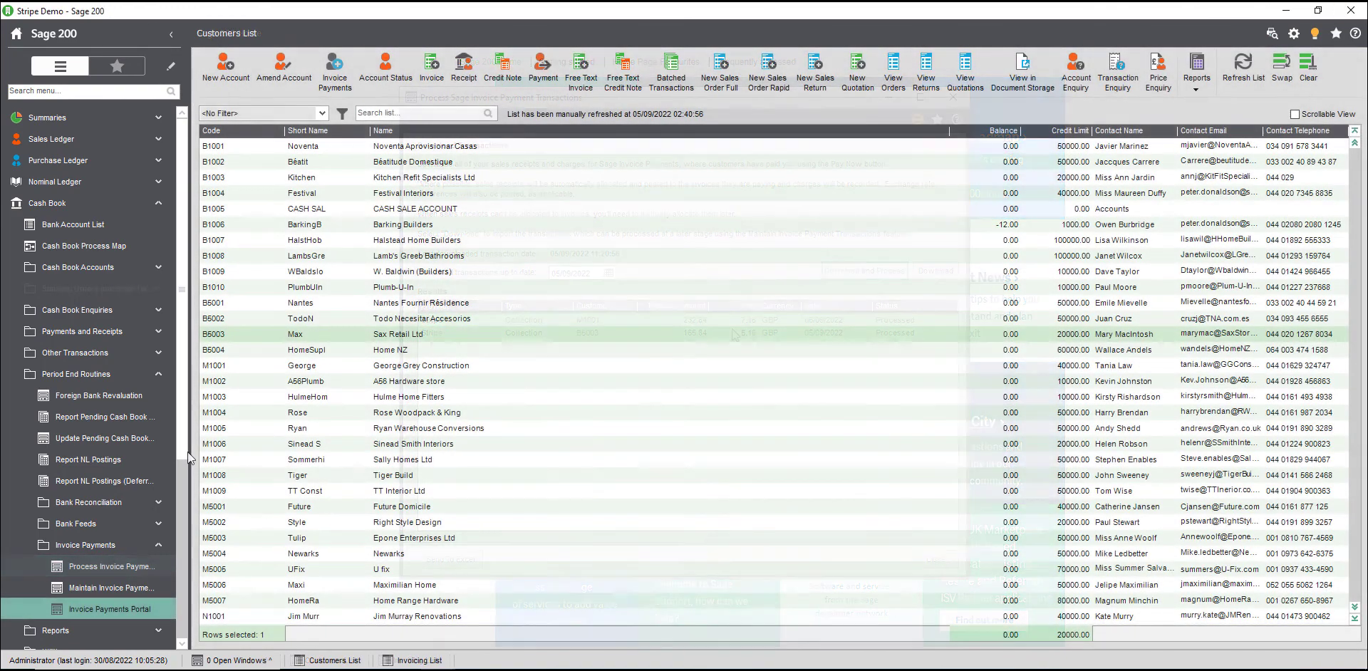
{"action": "scroll", "coordinate": [186, 452], "scroll_direction": "down", "scroll_amount": 3}
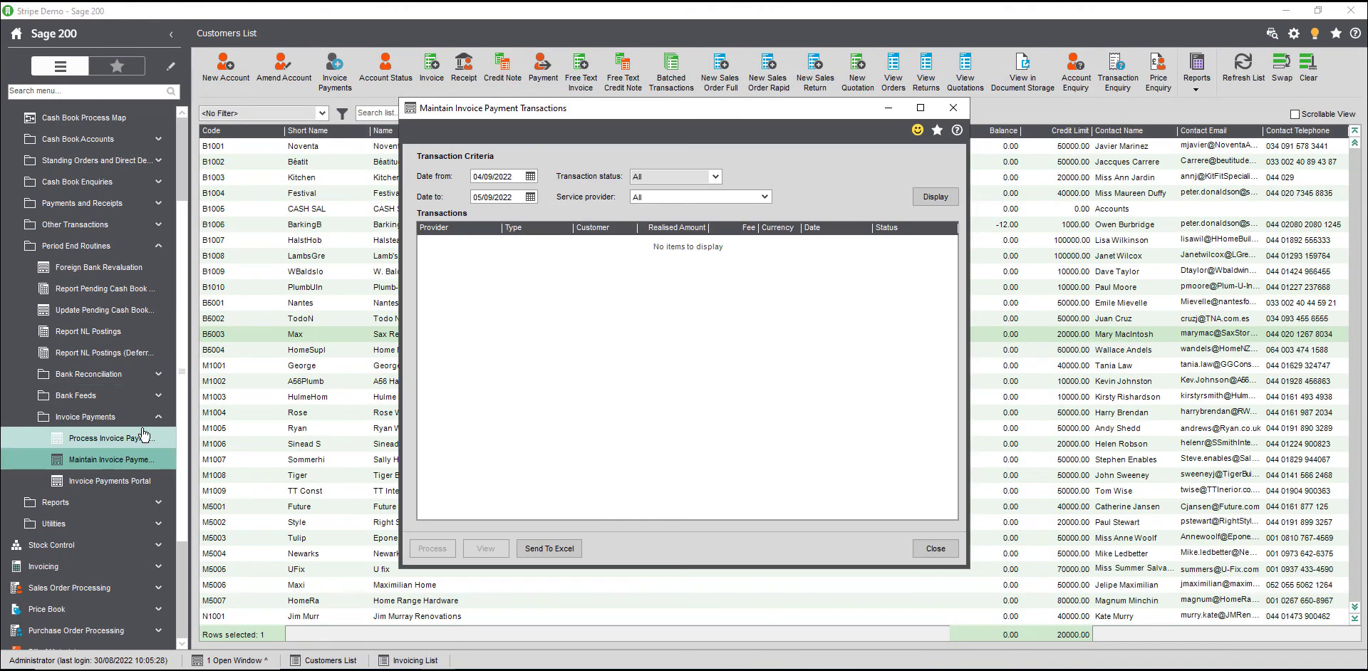
{"action": "left_click", "coordinate": [939, 203]}
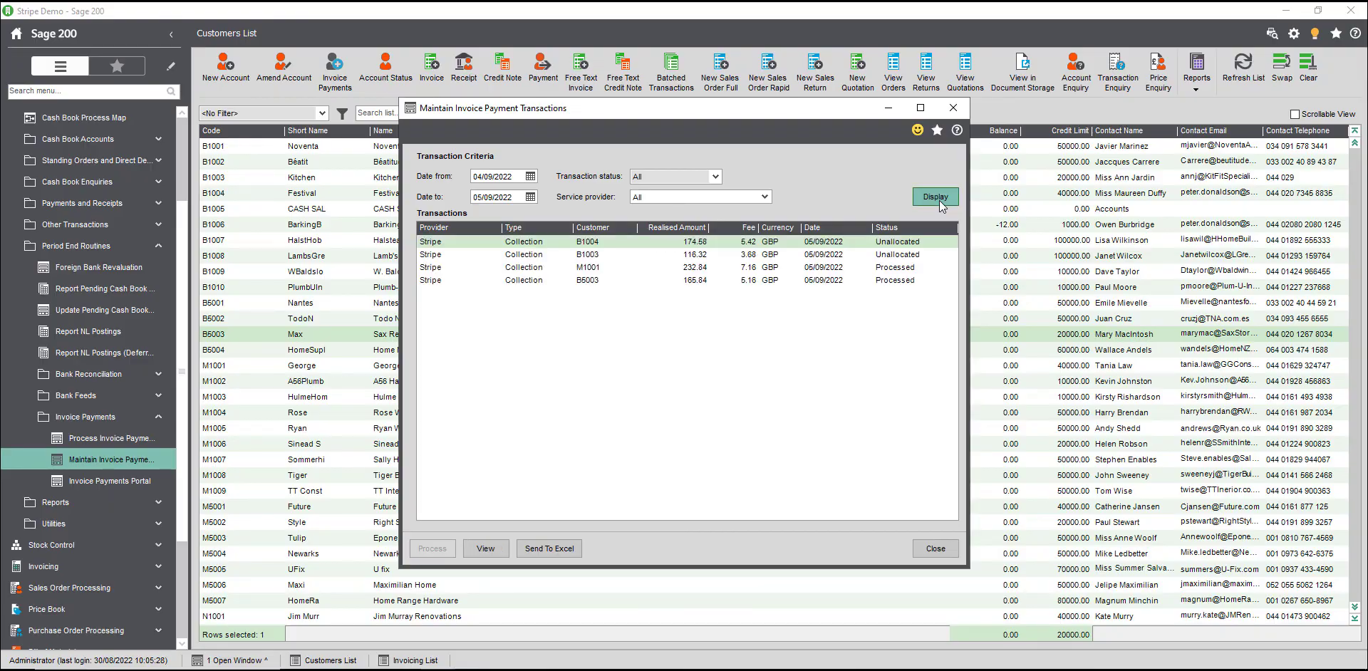